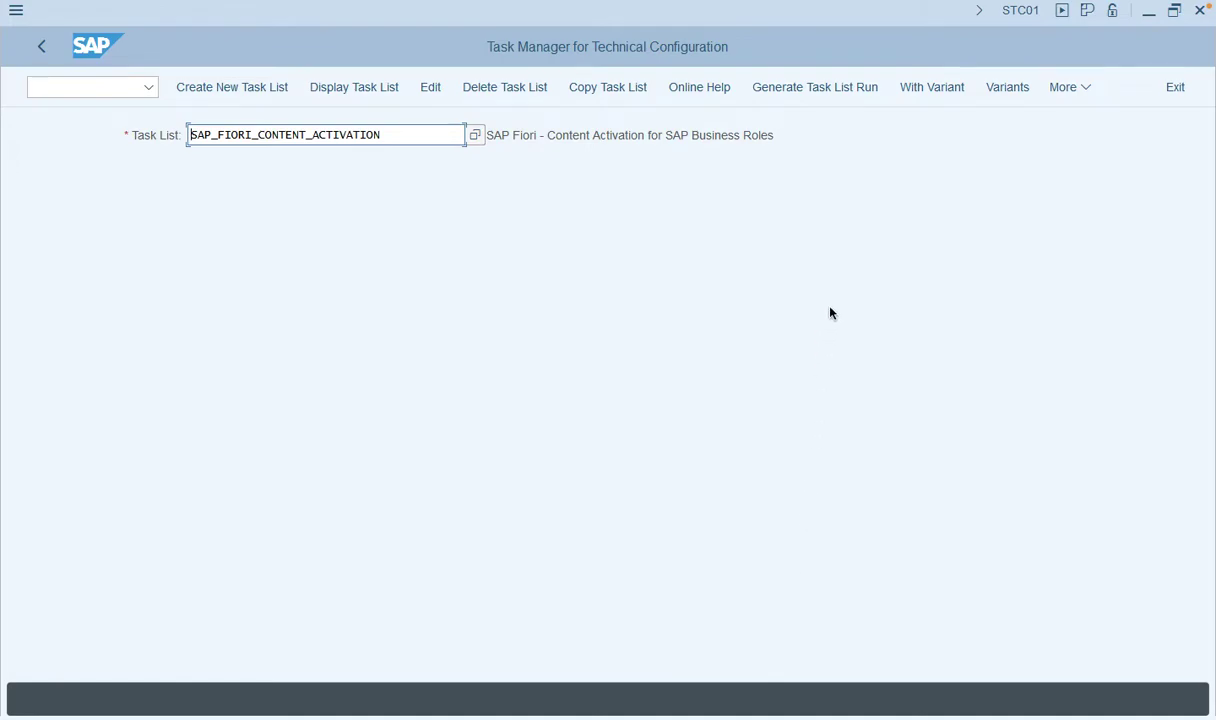
- Generate a run of the SAP_FIORI_CONTENT_ACTIVATION task list and filter its selectable business roles by SAP*AP*MANAGER*
click(829, 90)
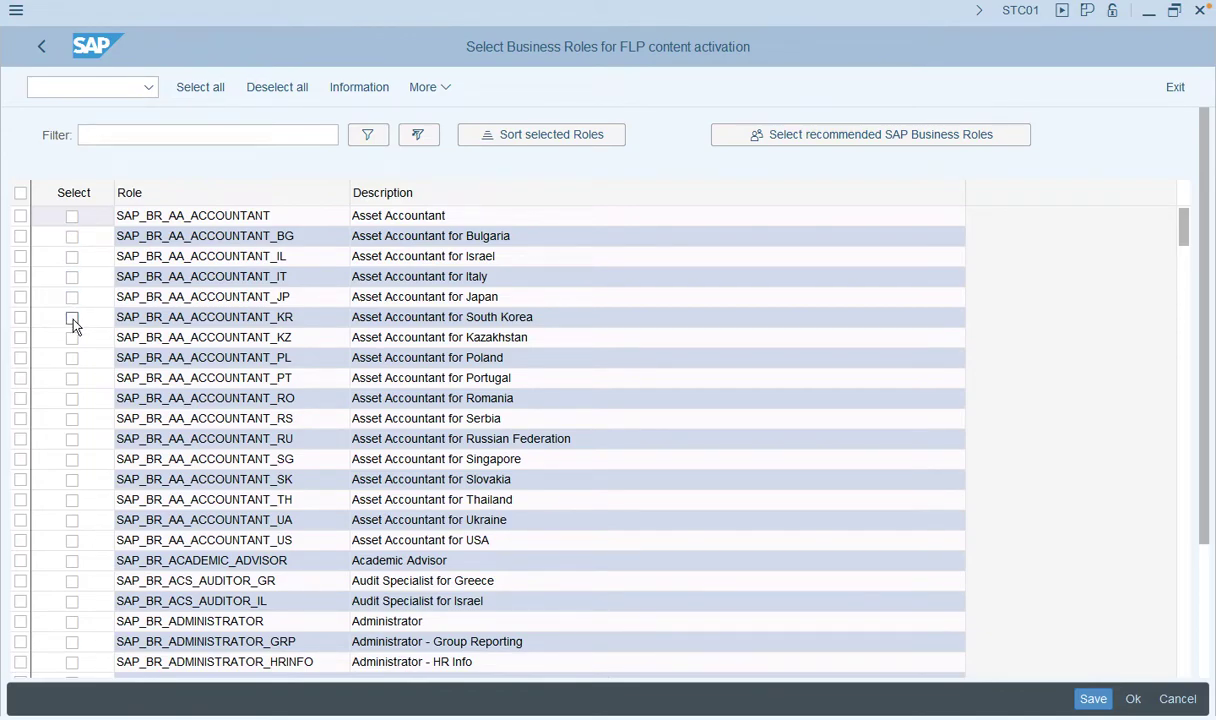
click(231, 133)
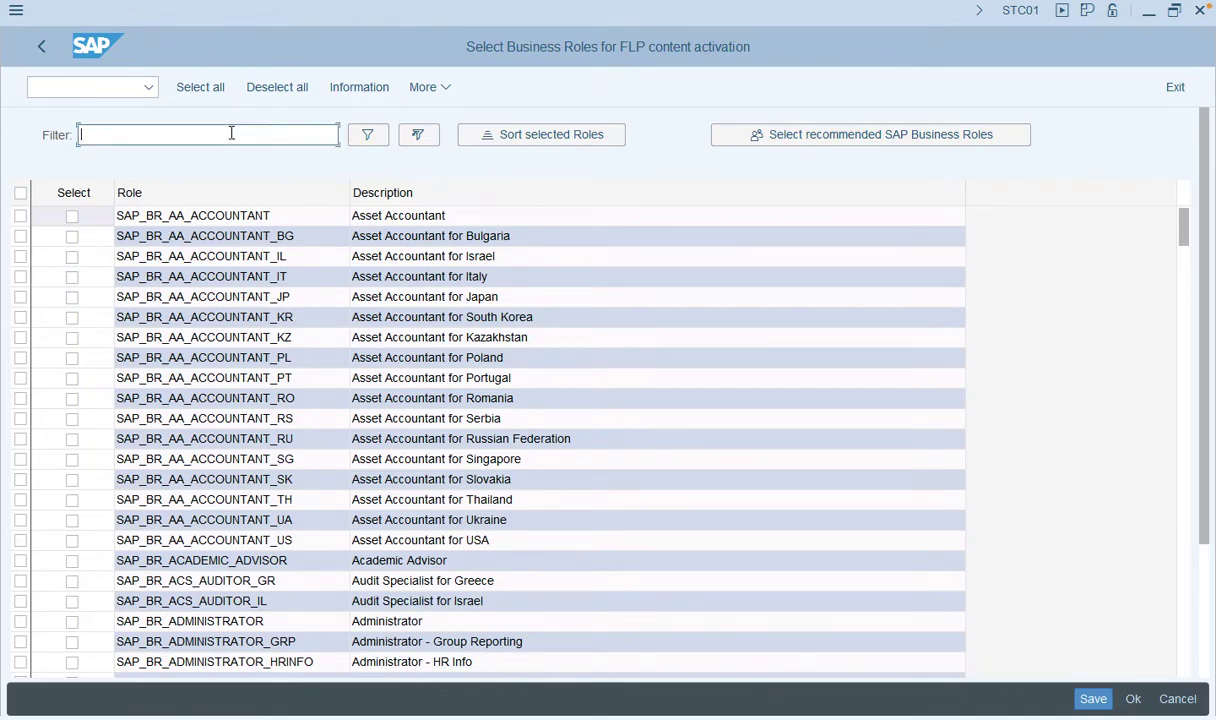
text(SA)
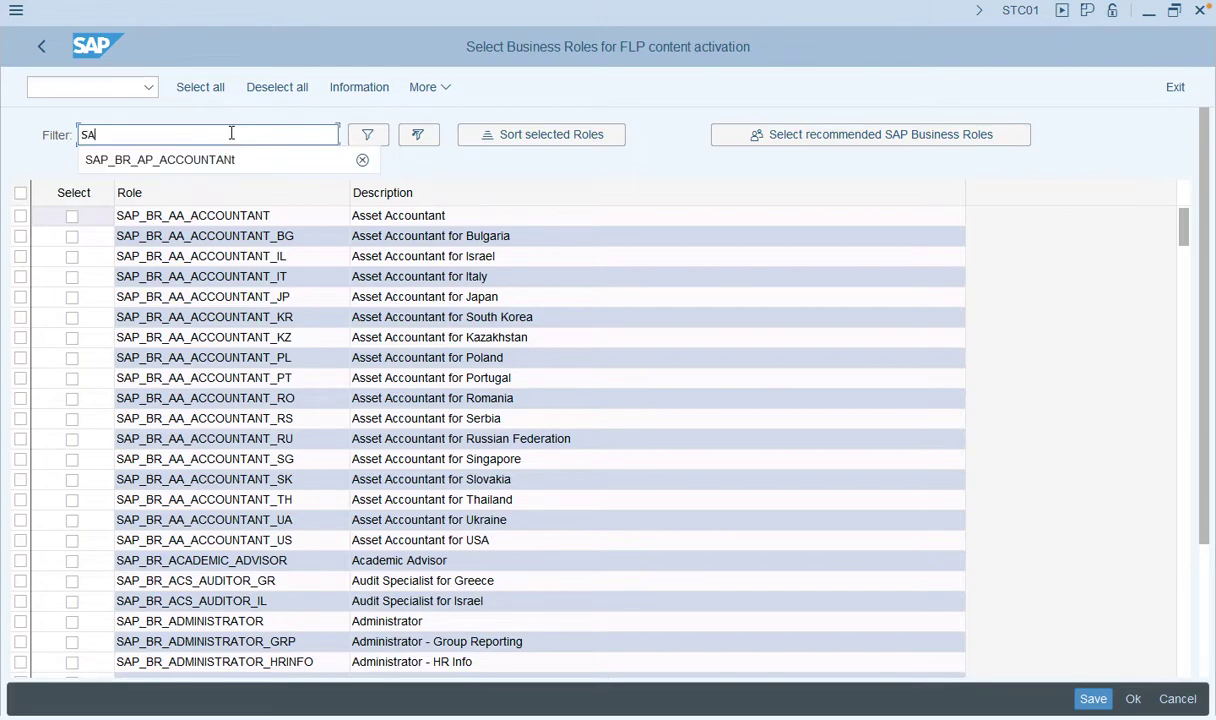
text(P*AP)
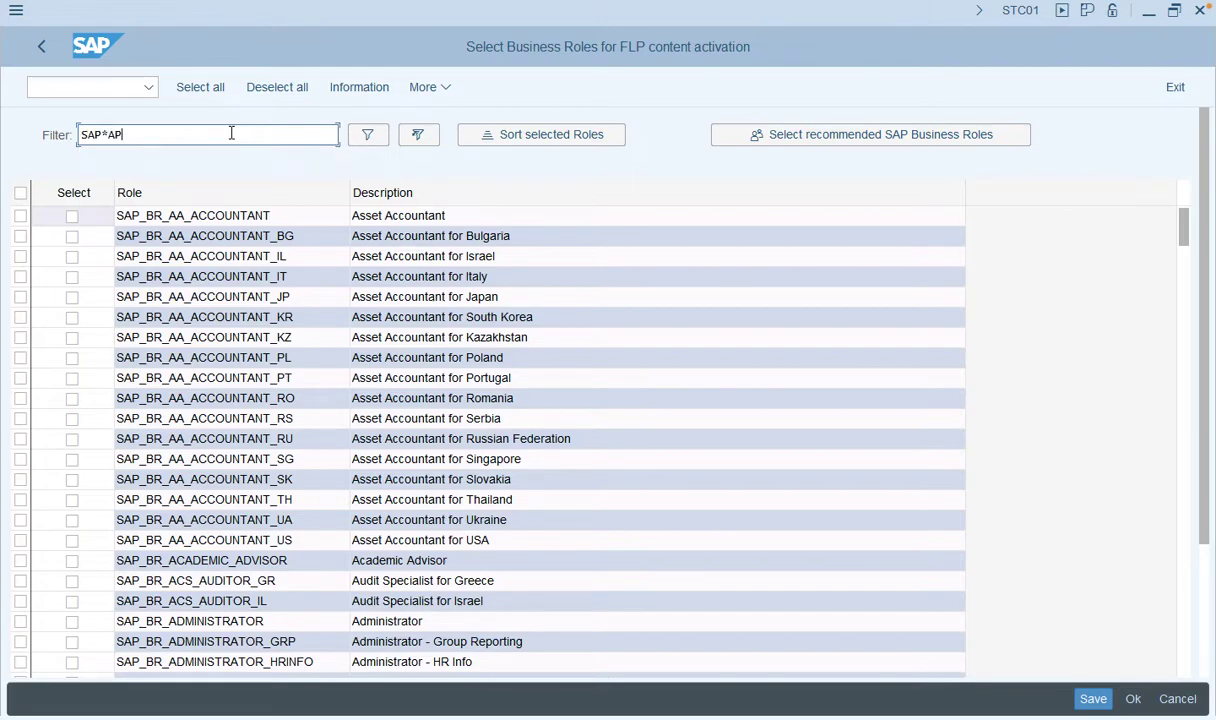
text(*MANAGER*)
key(Return)
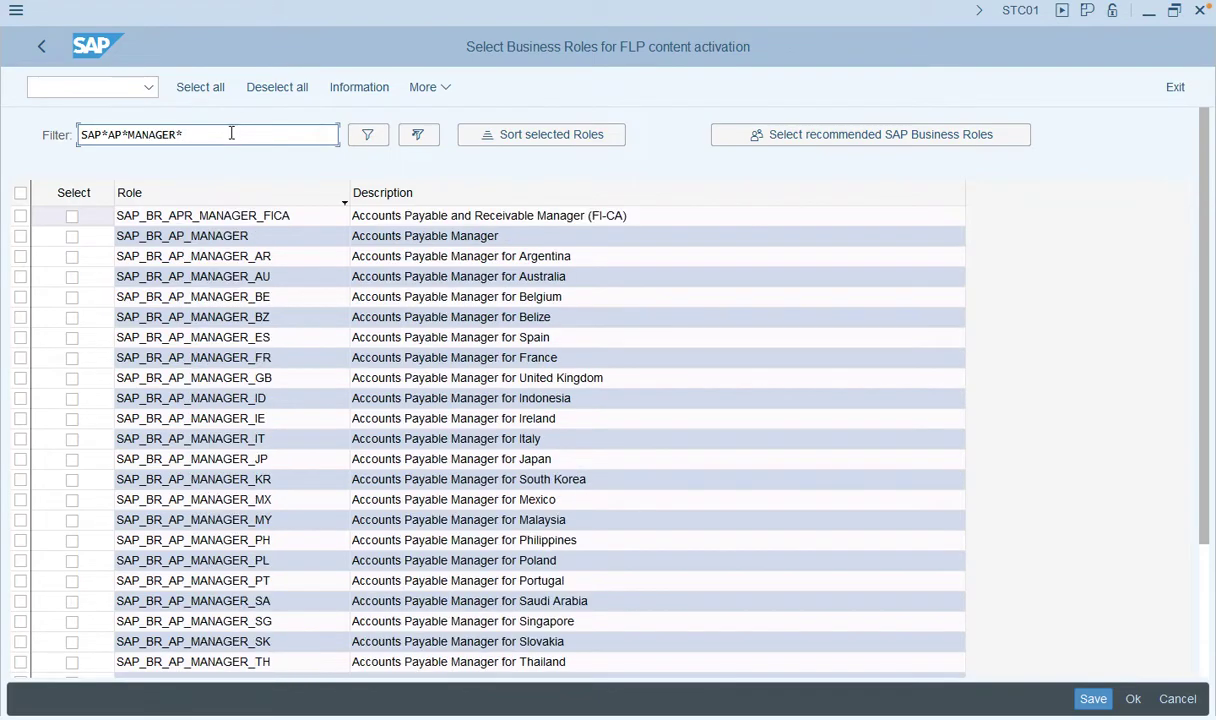
- Select the SAP_BR_AP_MANAGER role for content activation, save the selection and return to the task list run
click(72, 237)
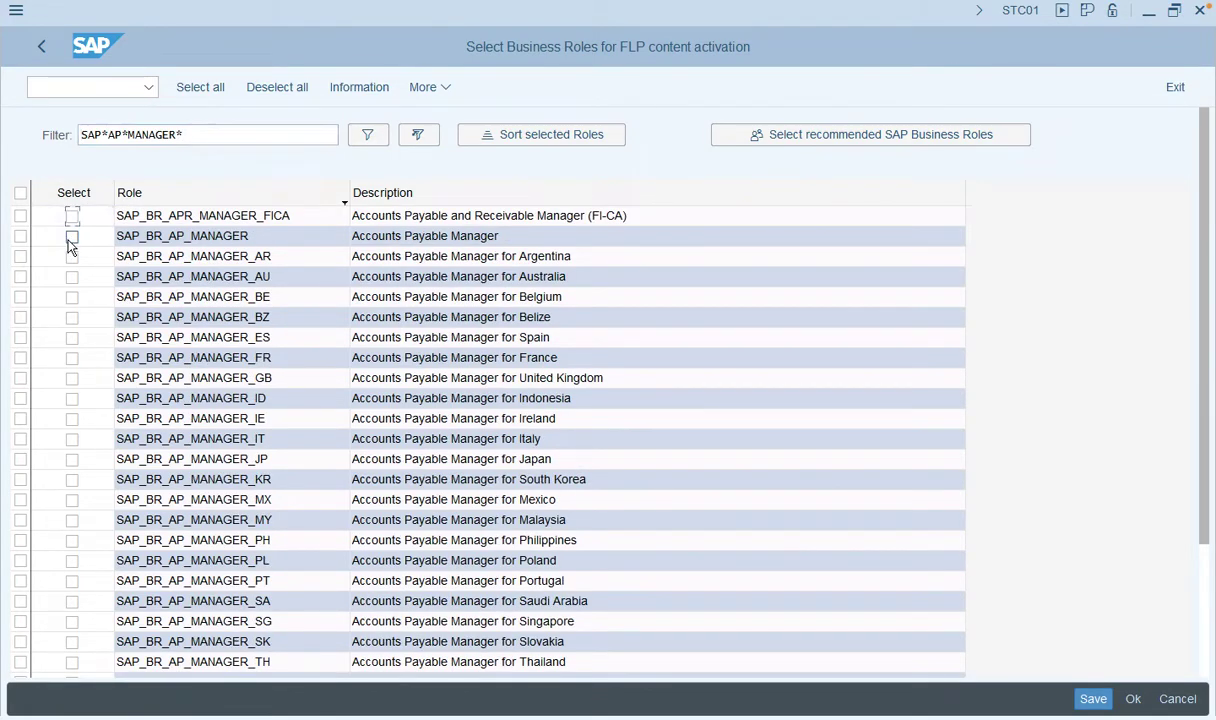
click(1093, 700)
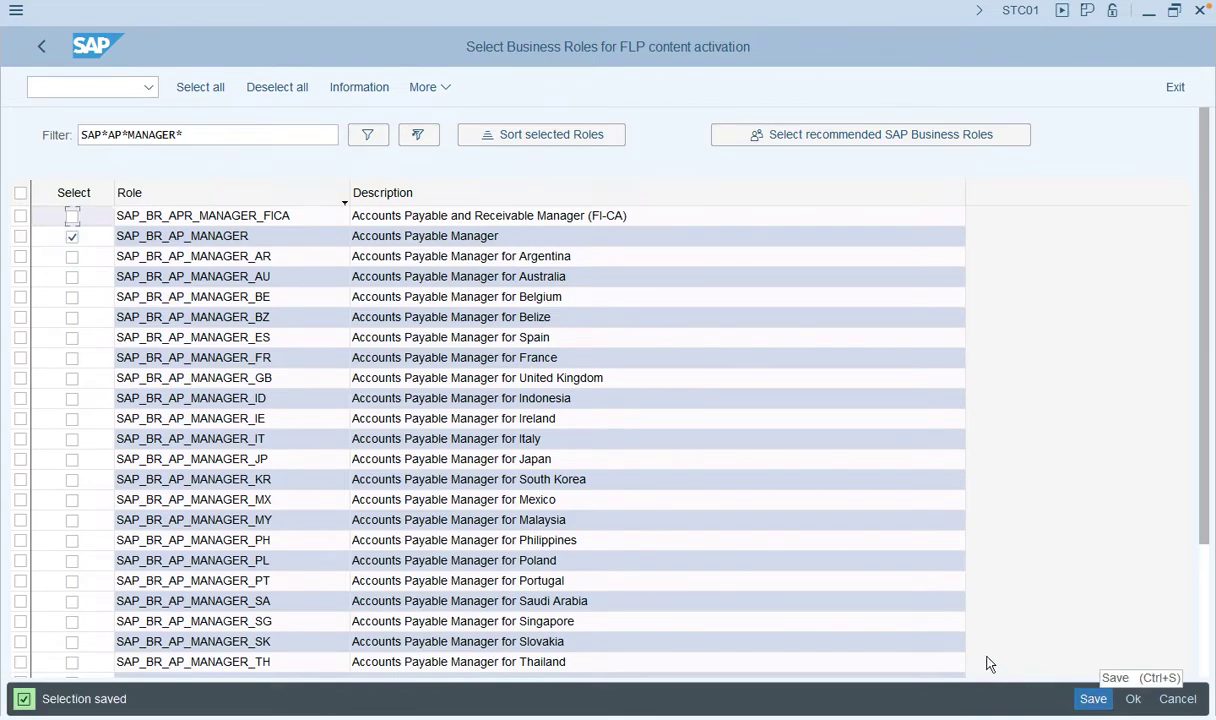
click(42, 49)
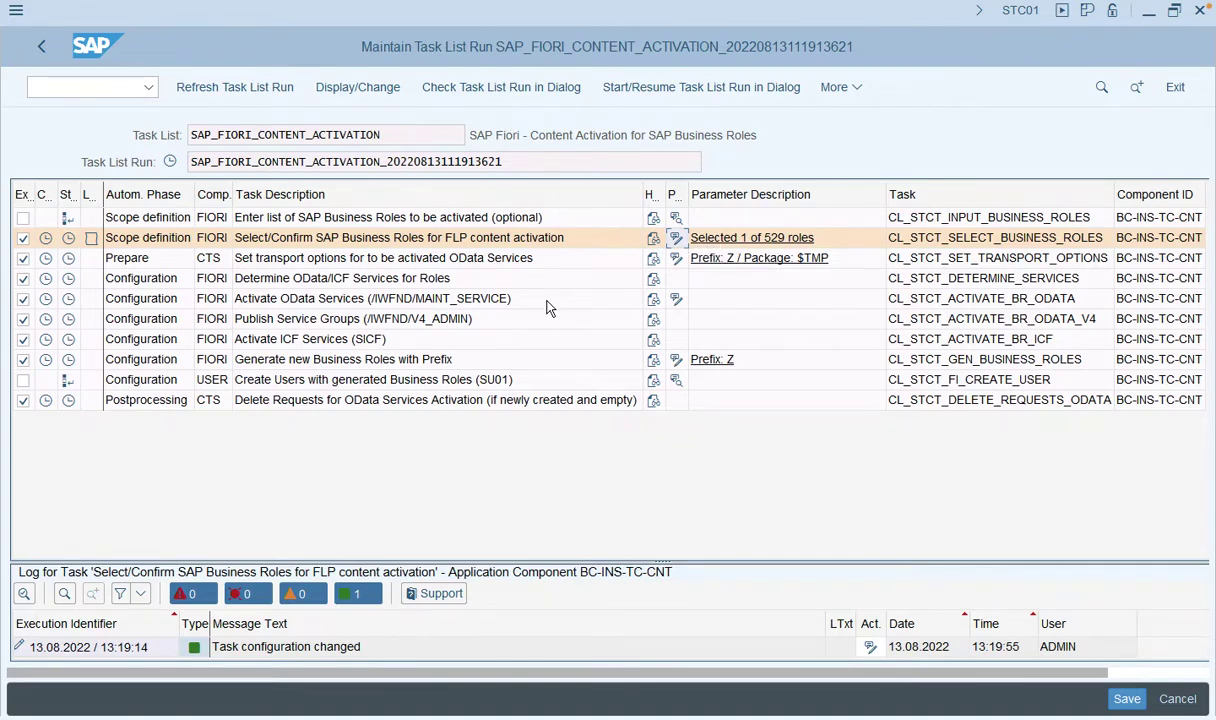
- Set the prefix of the Generate new Business Roles task to ZC, save it and return to the task list run
click(678, 362)
click(325, 159)
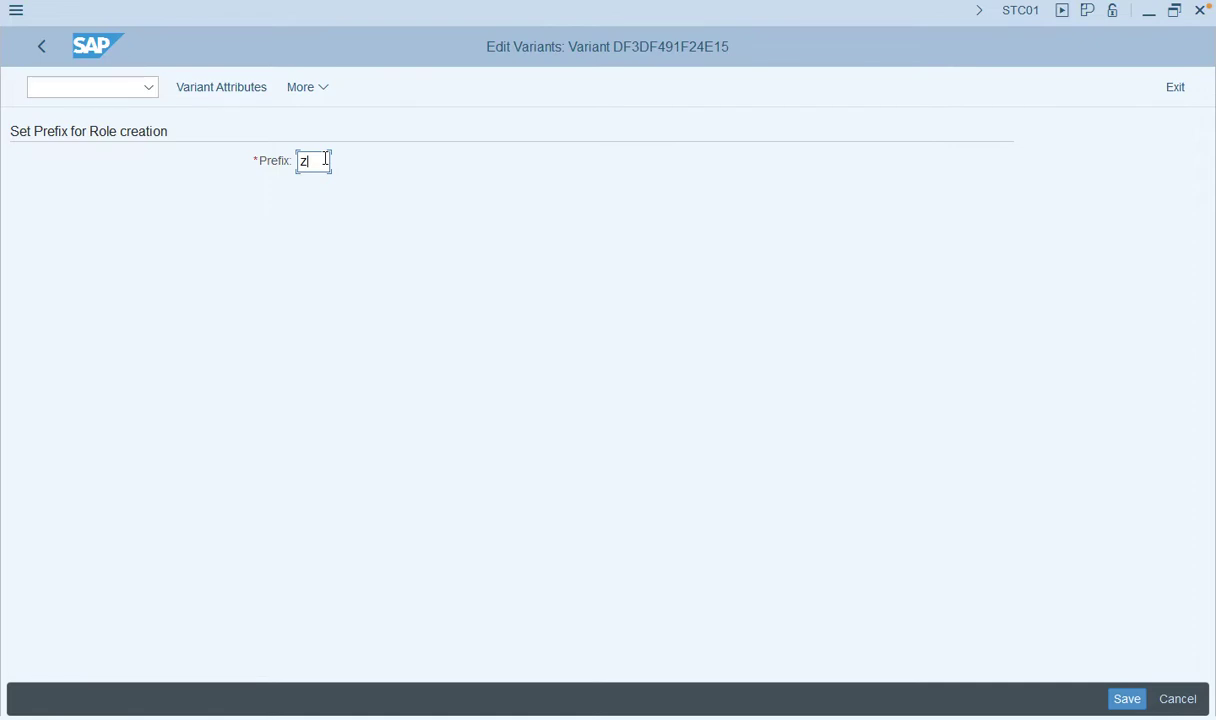
text(c)
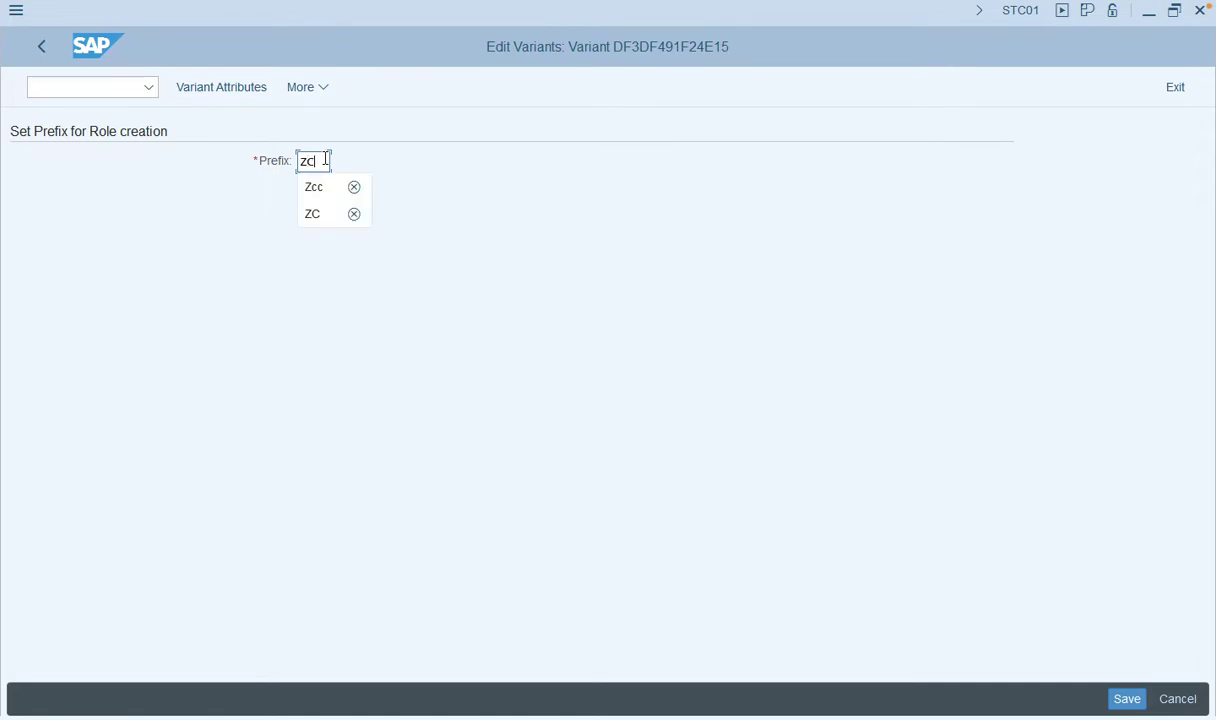
click(410, 160)
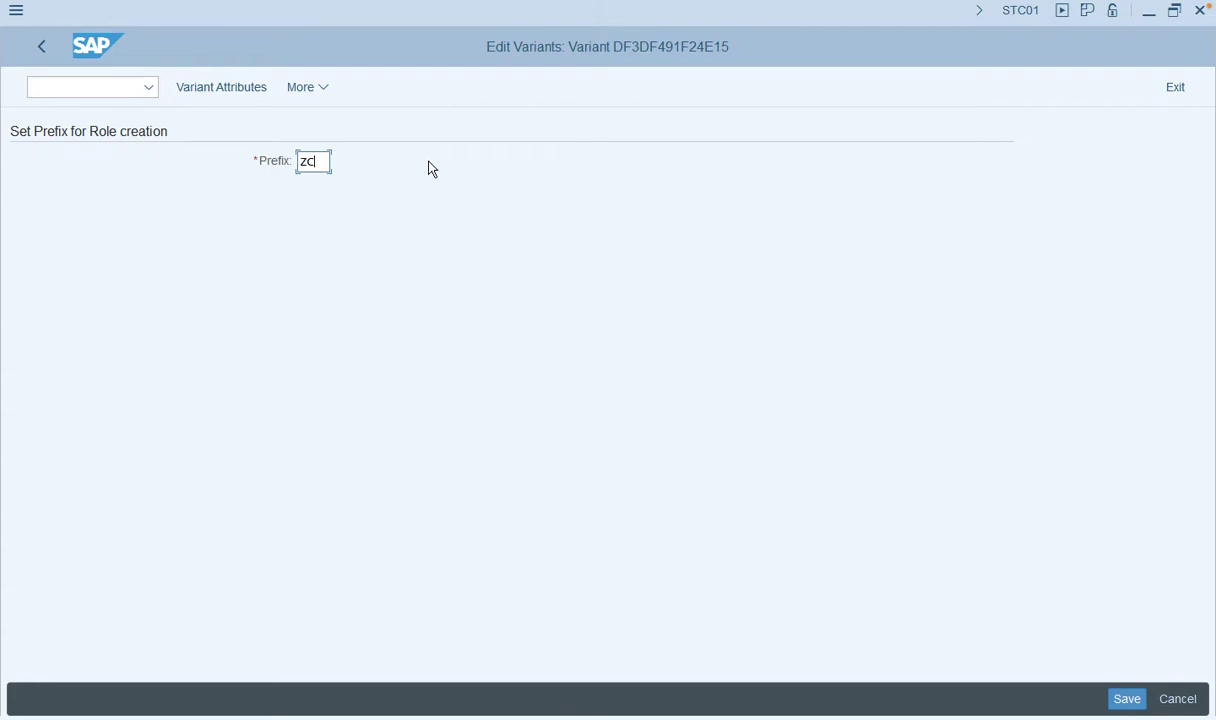
click(1122, 700)
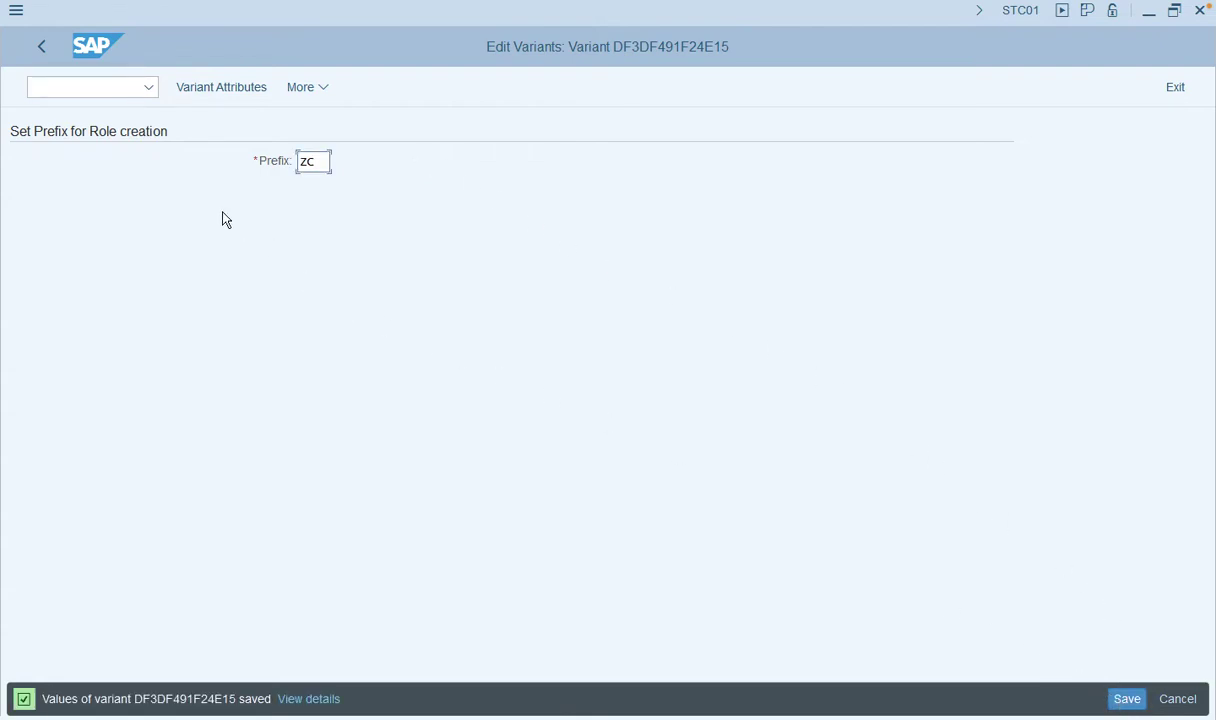
click(42, 46)
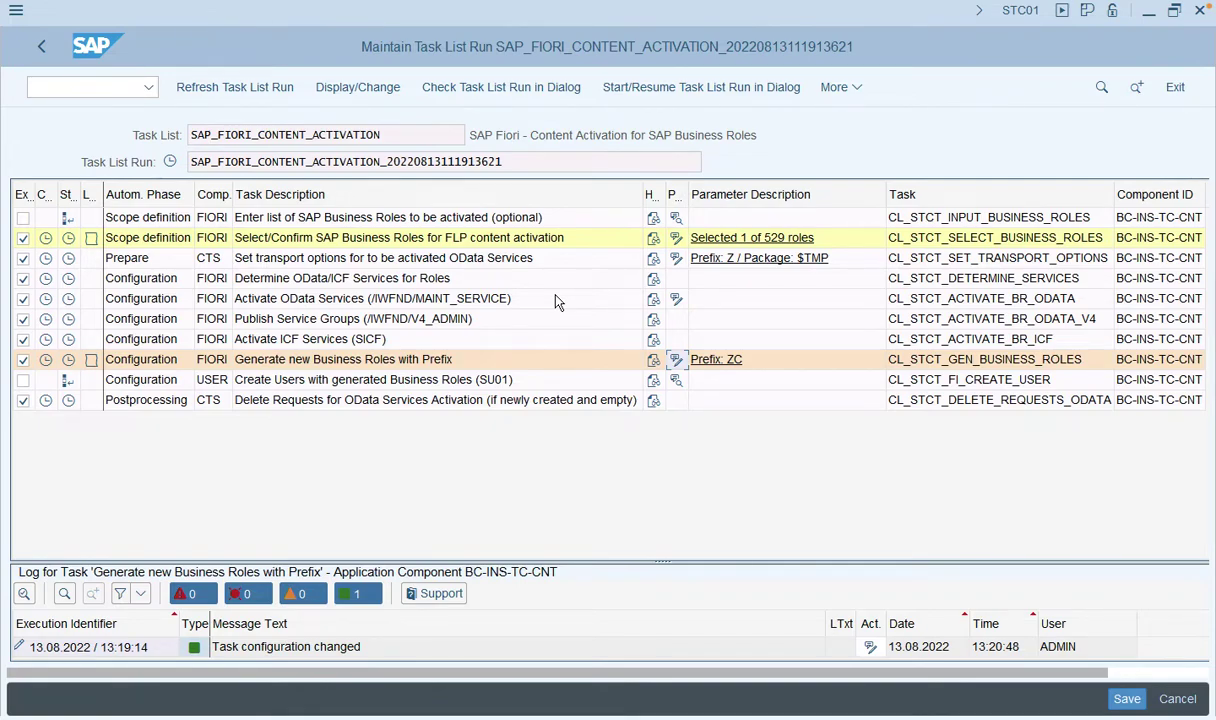
- Include the Create Users with generated Business Roles task in the run and set its user prefix to T
click(22, 381)
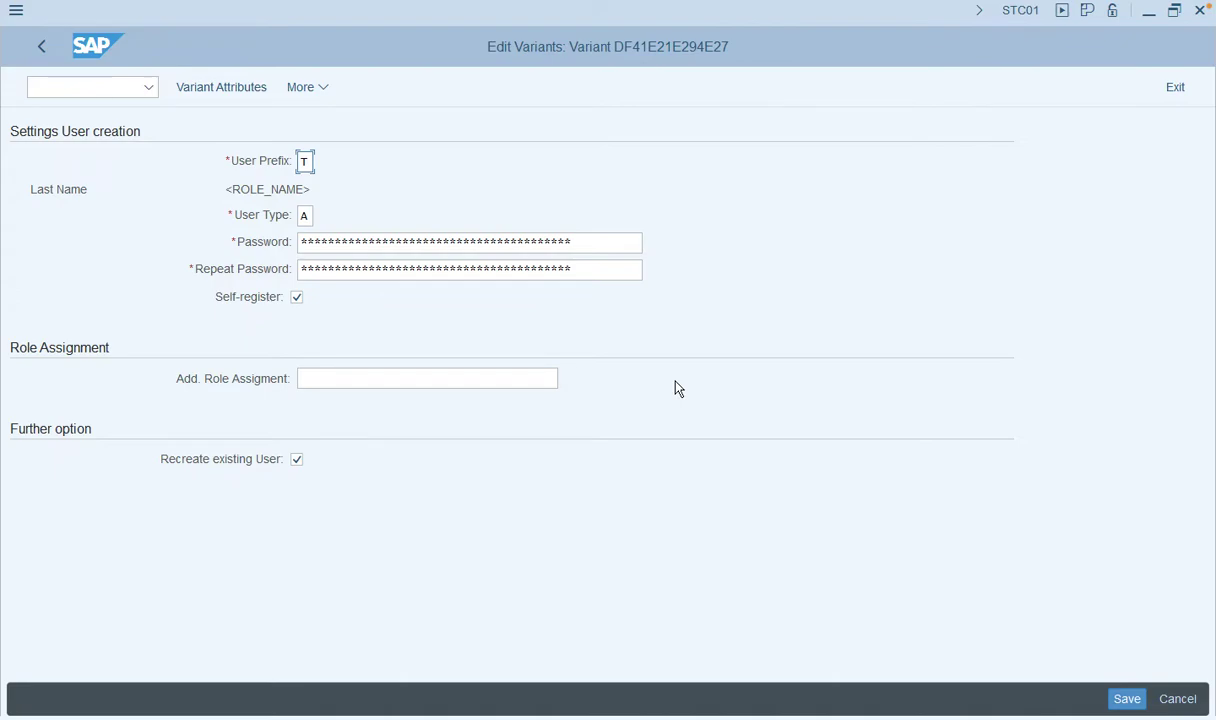
click(312, 165)
text(T)
- Enter the password for the generated users and repeat it in the confirmation field
click(320, 245)
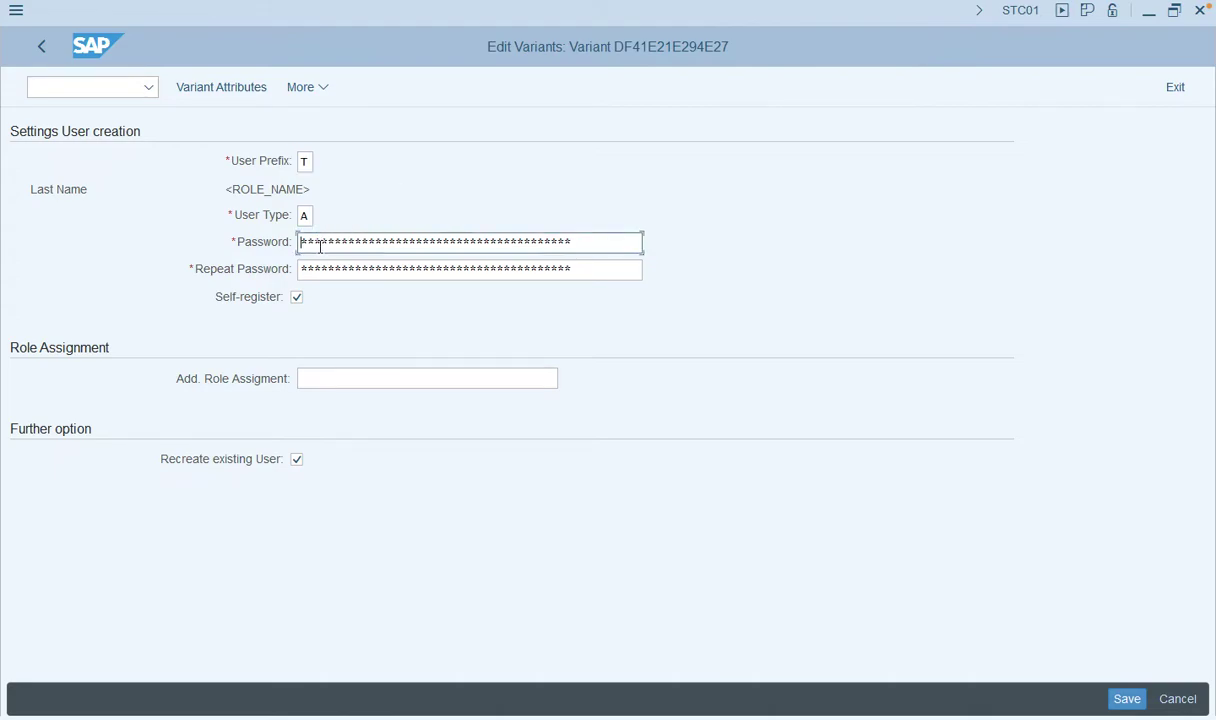
key(Right)
key(Right)
key(Right)
key(Right)
key(Right)
key(Right)
key(Right)
key(Tab)
key(Right)
key(Right)
key(Right)
key(Right)
key(Right)
key(Right)
key(Right)
key(Right)
key(Right)
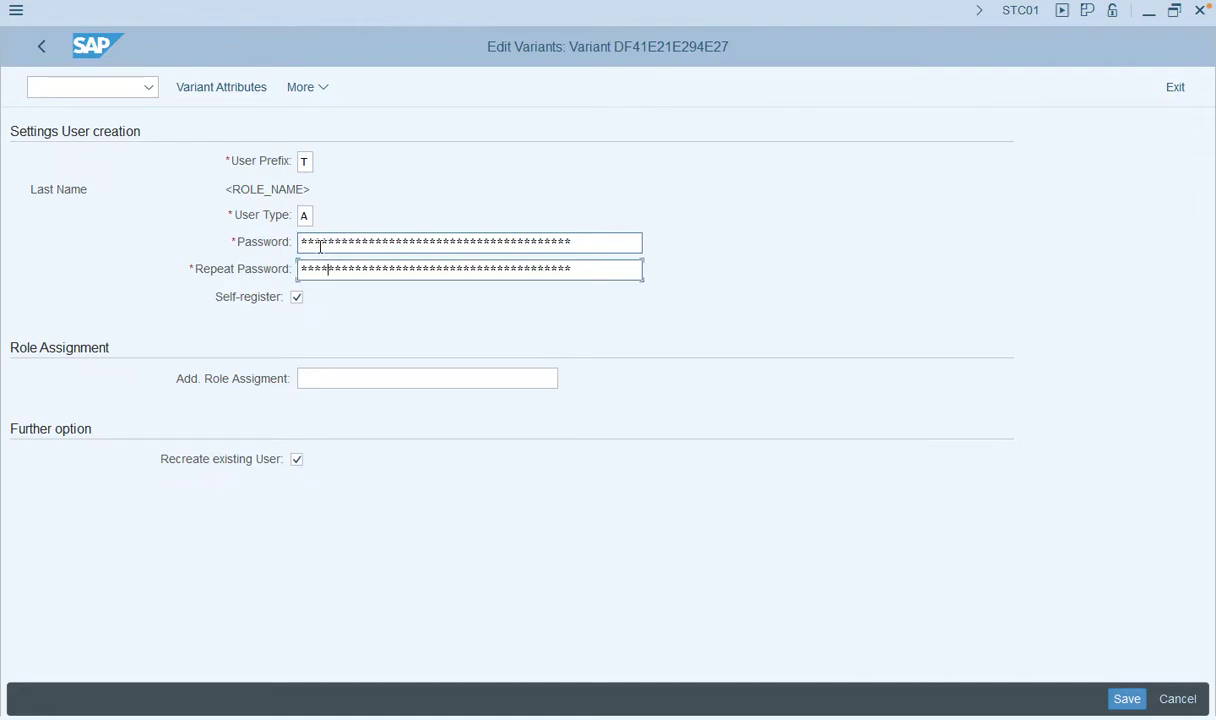
key(Right)
key(Right)
- Add Z_FLP_USER as the additional role assignment for the generated users, save the settings and return to the run
click(321, 377)
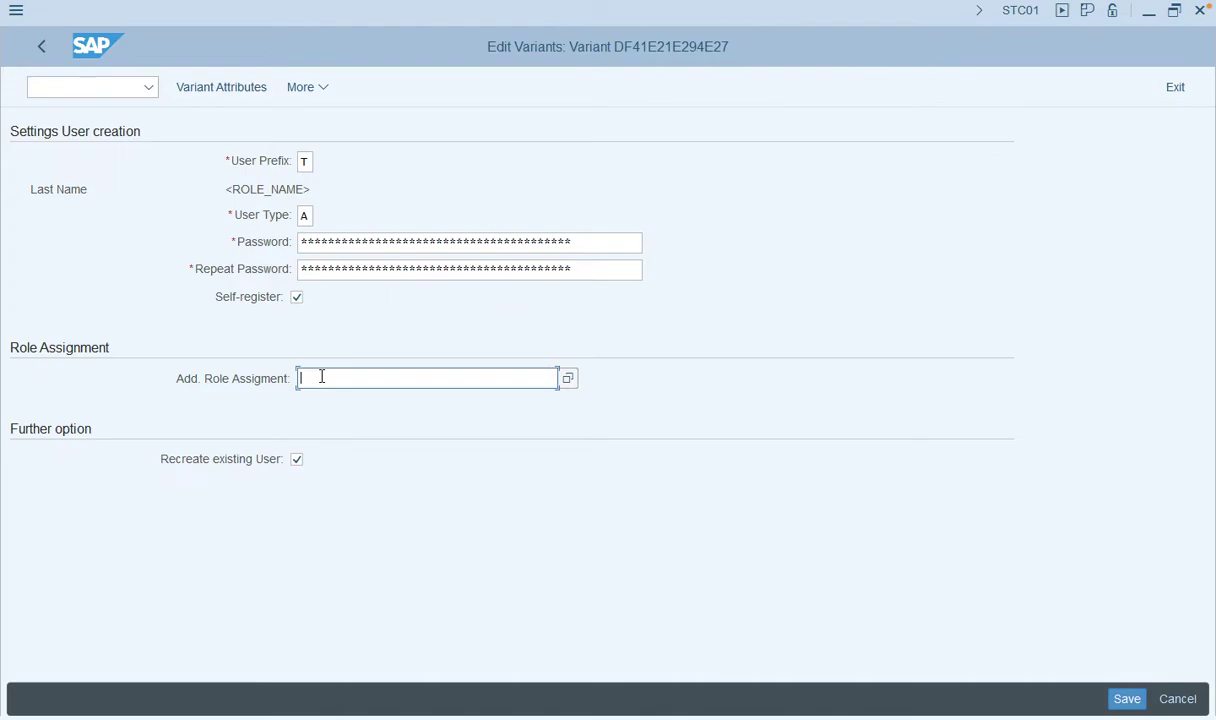
text(Z_FLP_USER)
click(1126, 701)
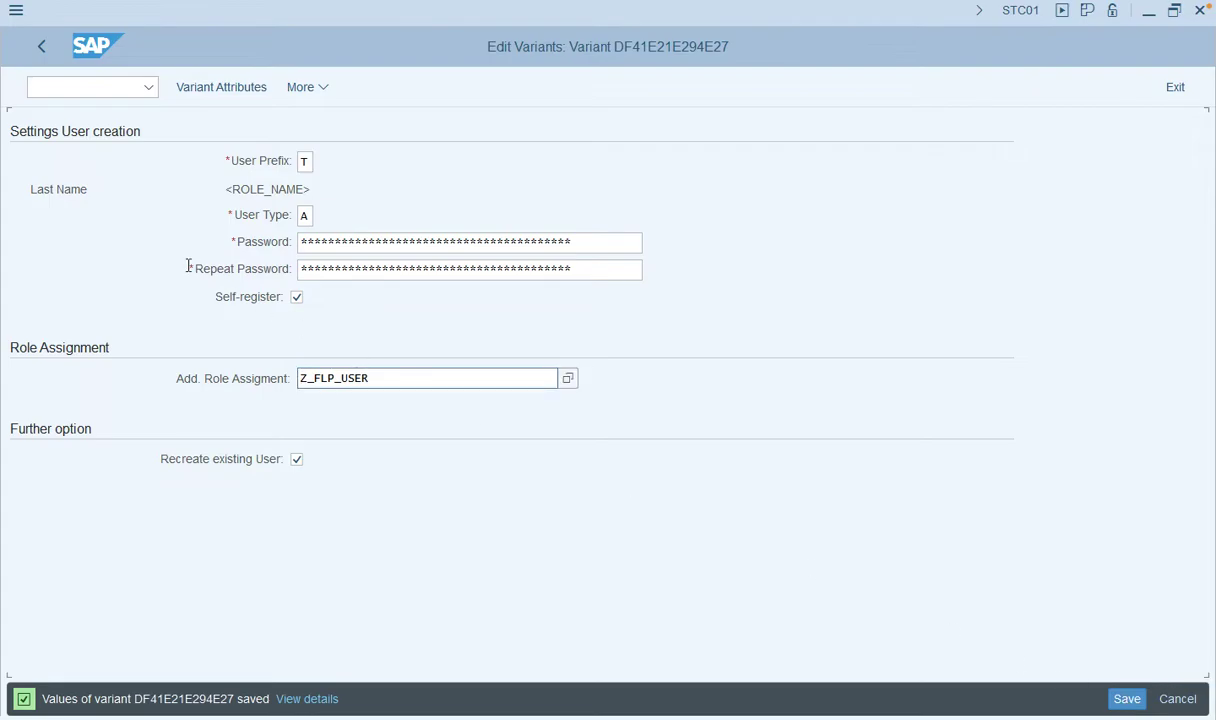
click(41, 57)
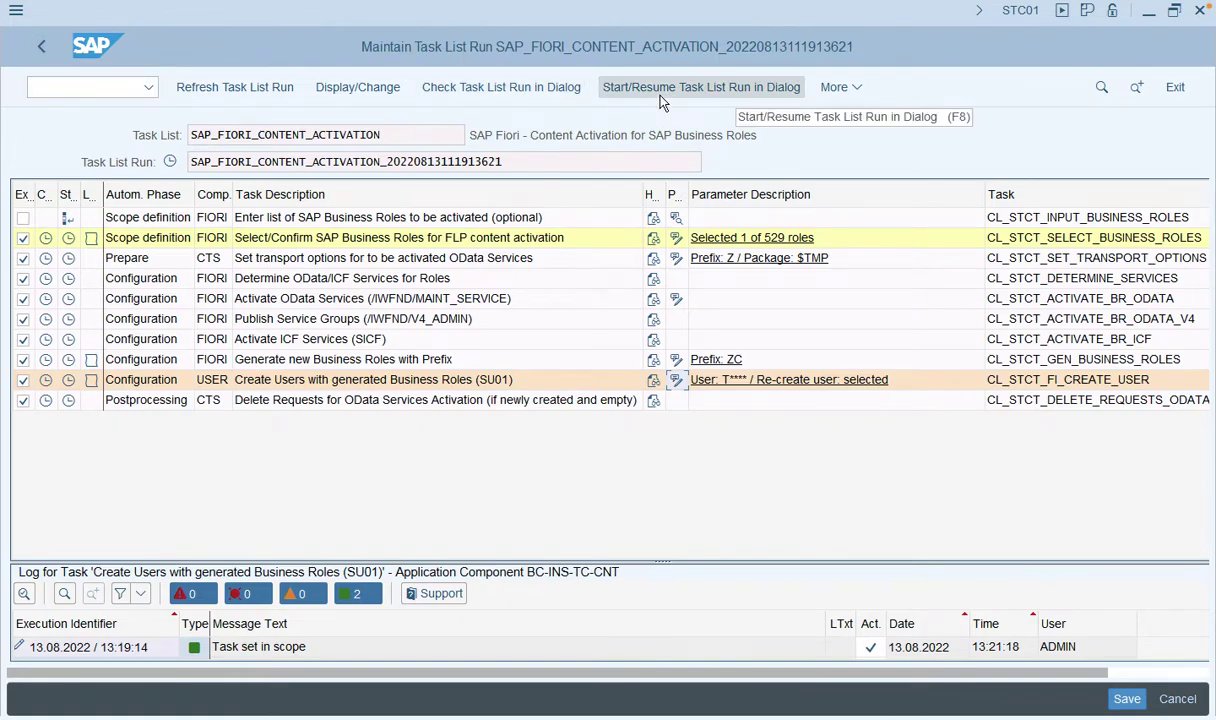
- Start the task list run in the background and refresh its status until all tasks have been processed
click(848, 89)
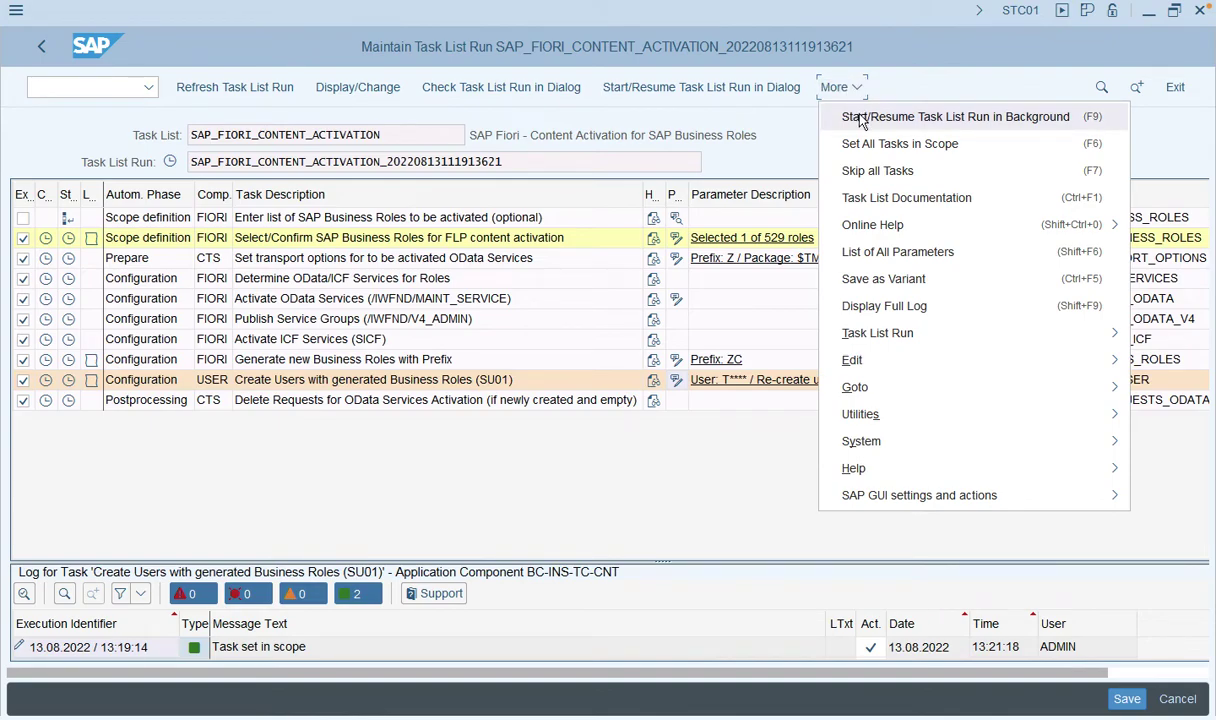
click(861, 118)
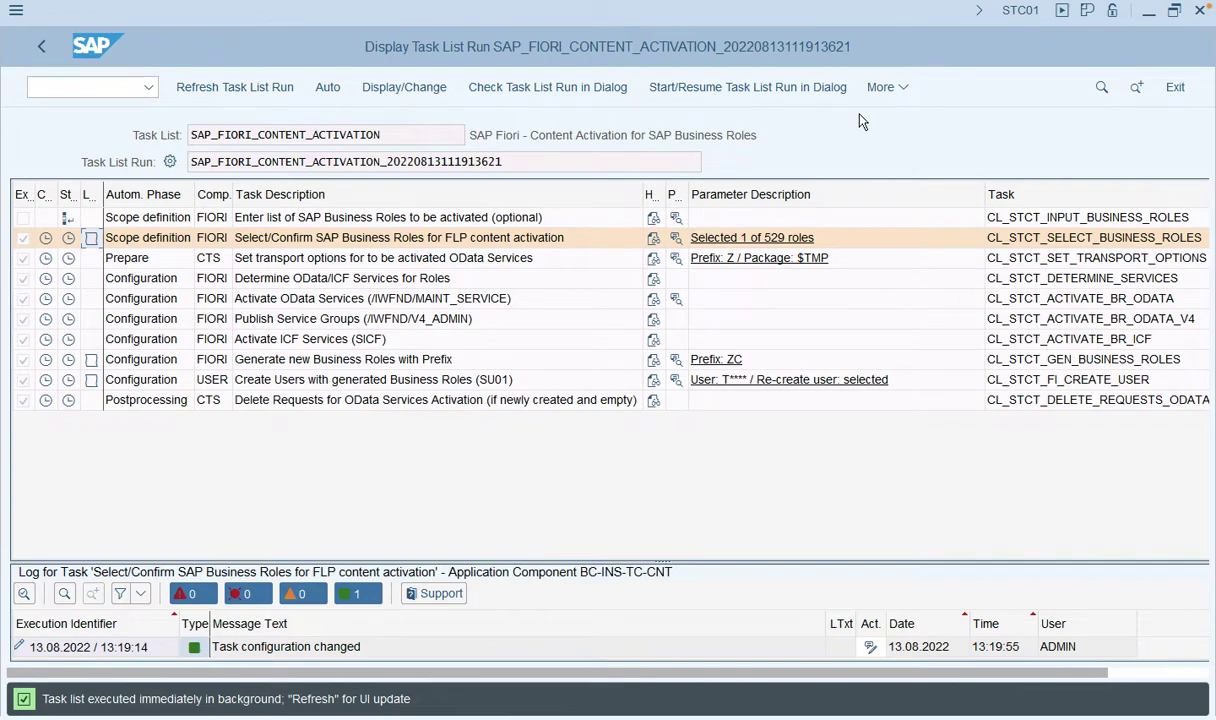
click(250, 89)
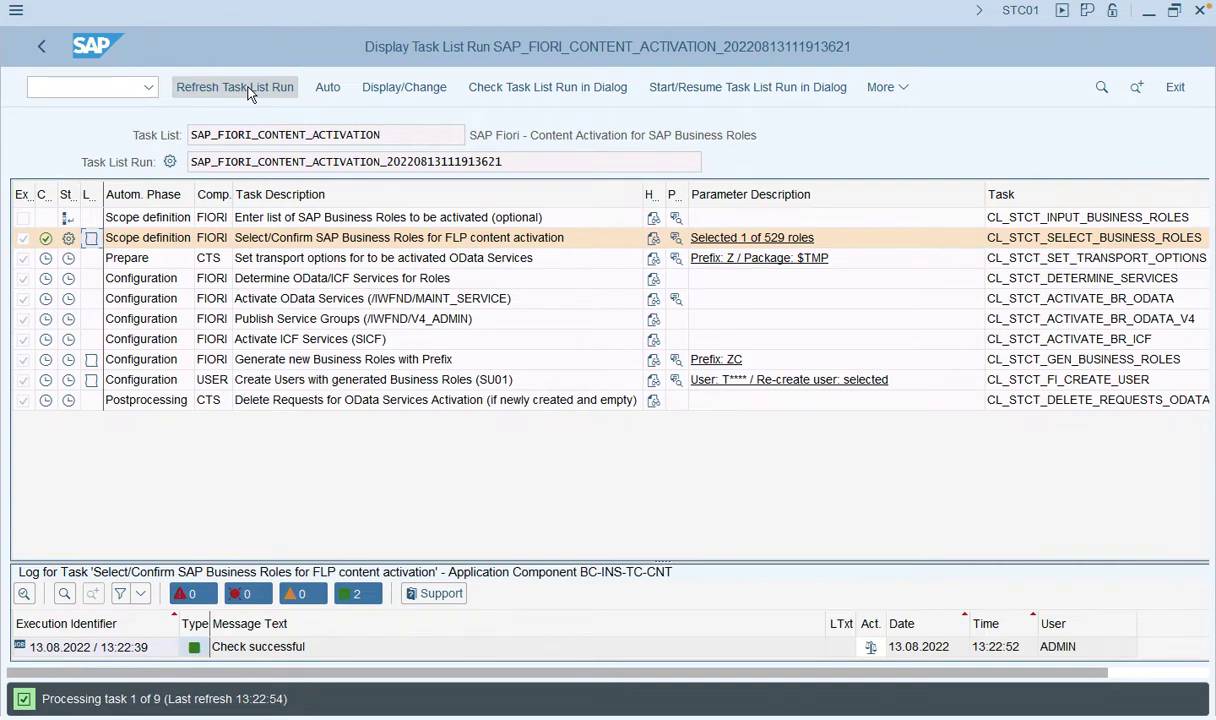
click(250, 92)
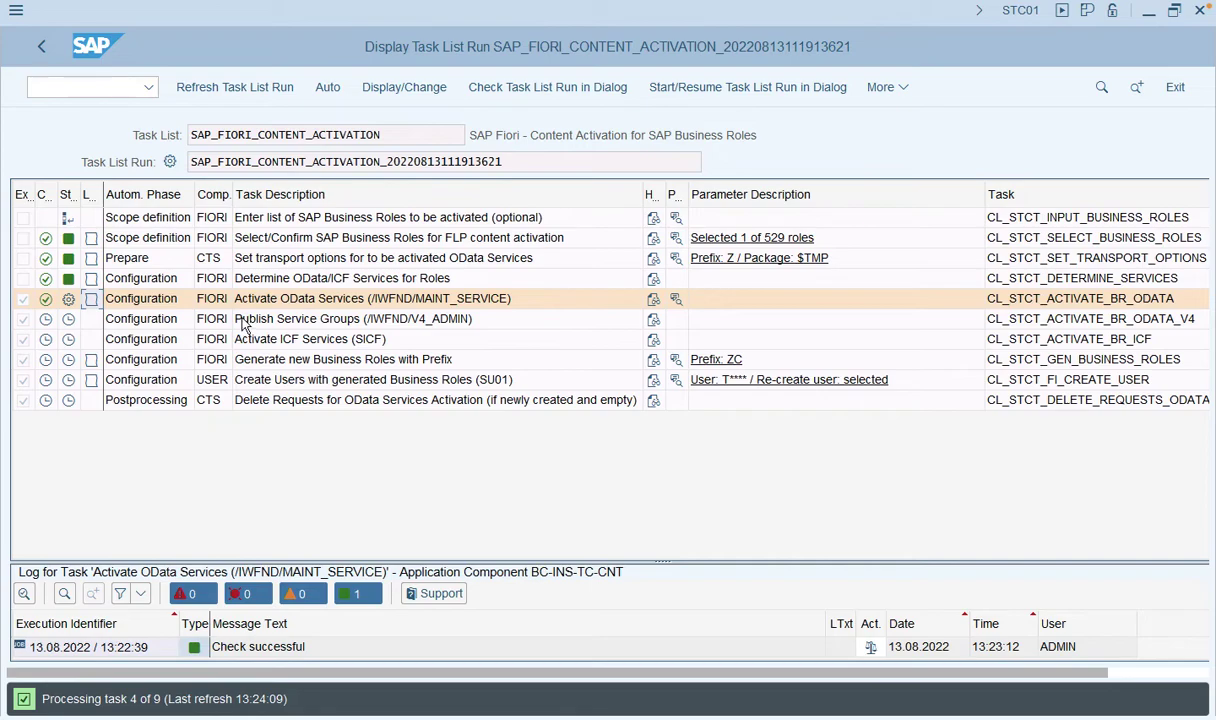
drag(658, 572, 662, 465)
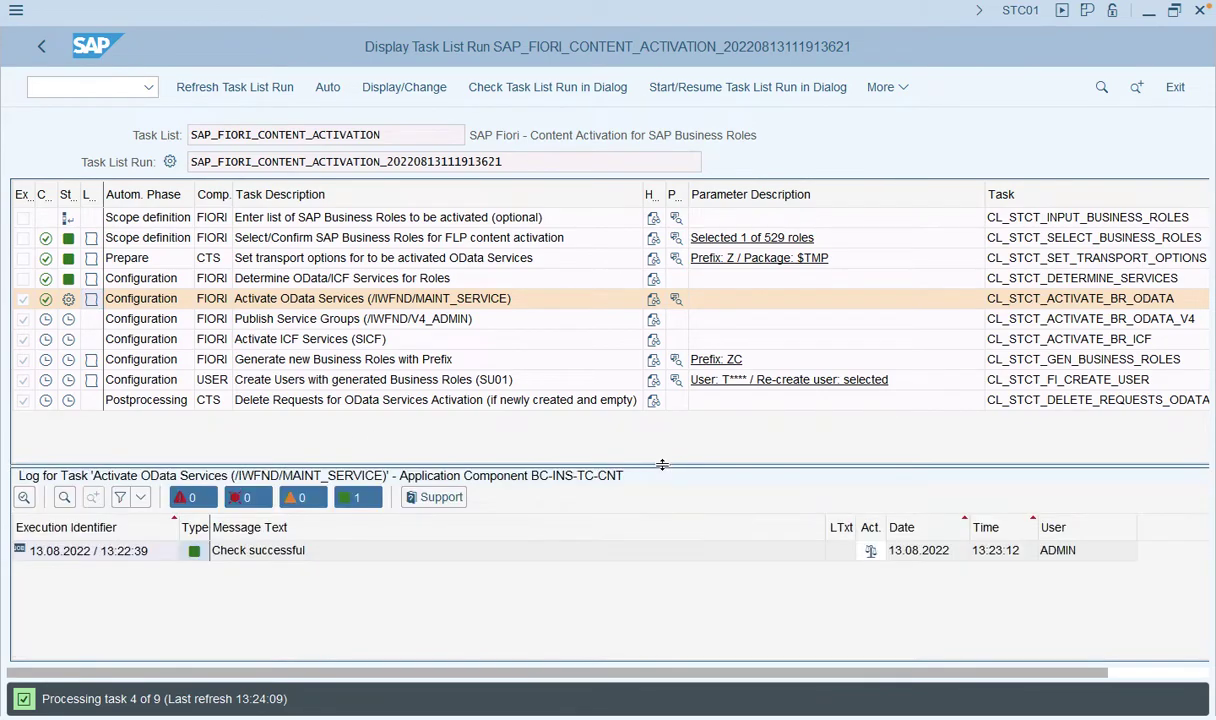
click(215, 89)
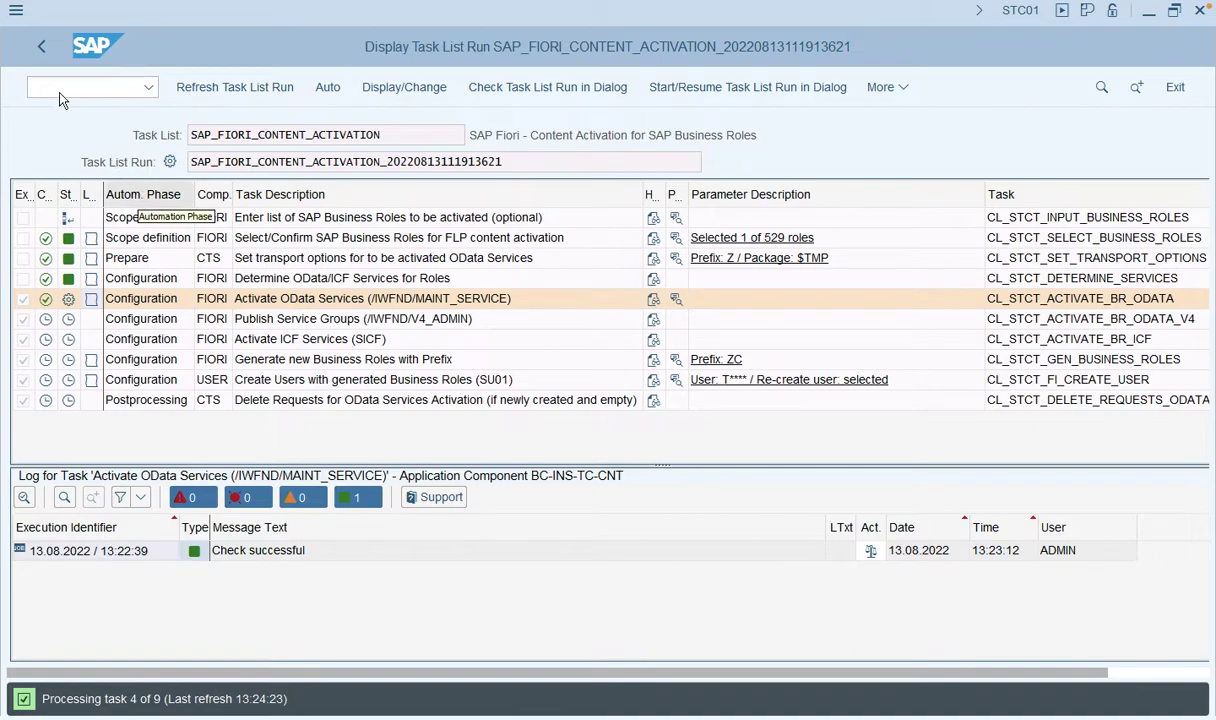
click(234, 92)
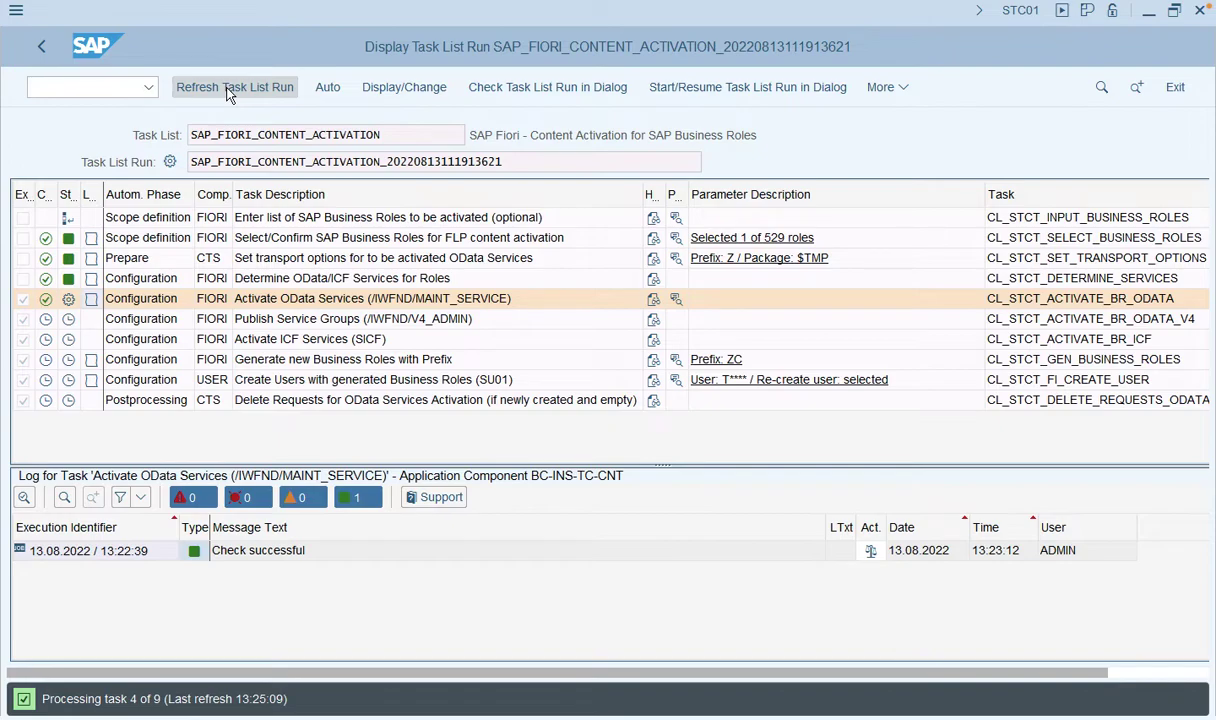
click(229, 92)
click(233, 88)
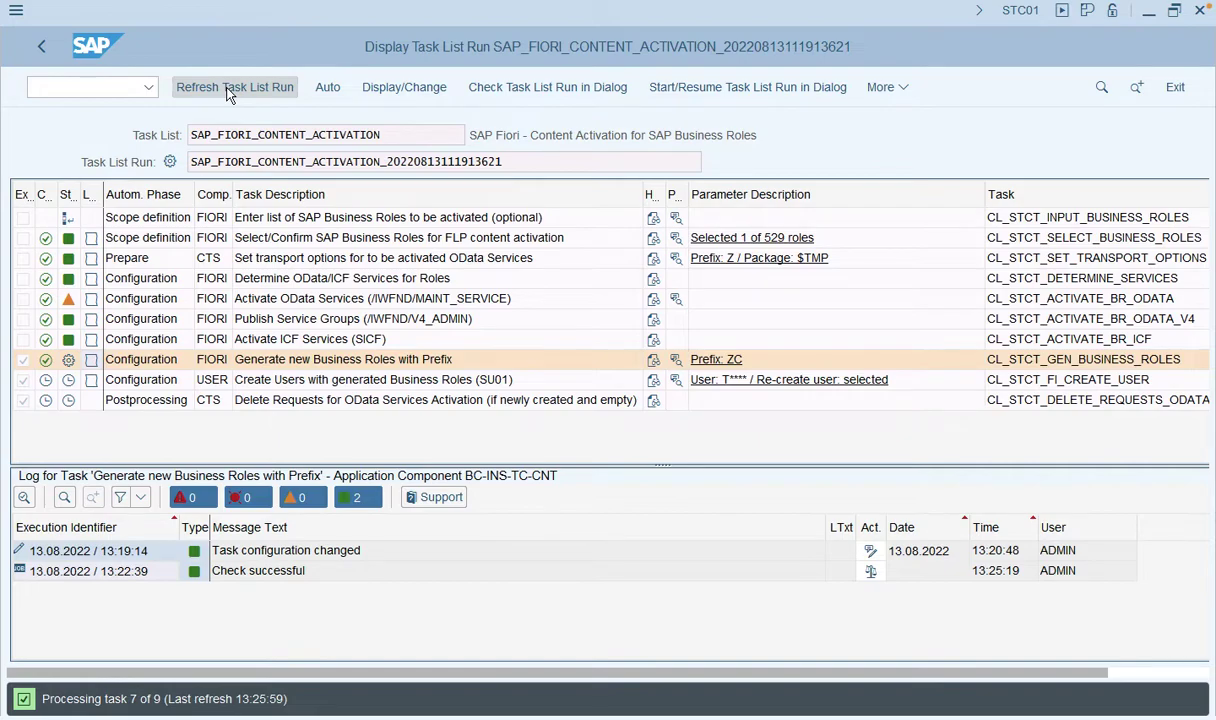
click(229, 88)
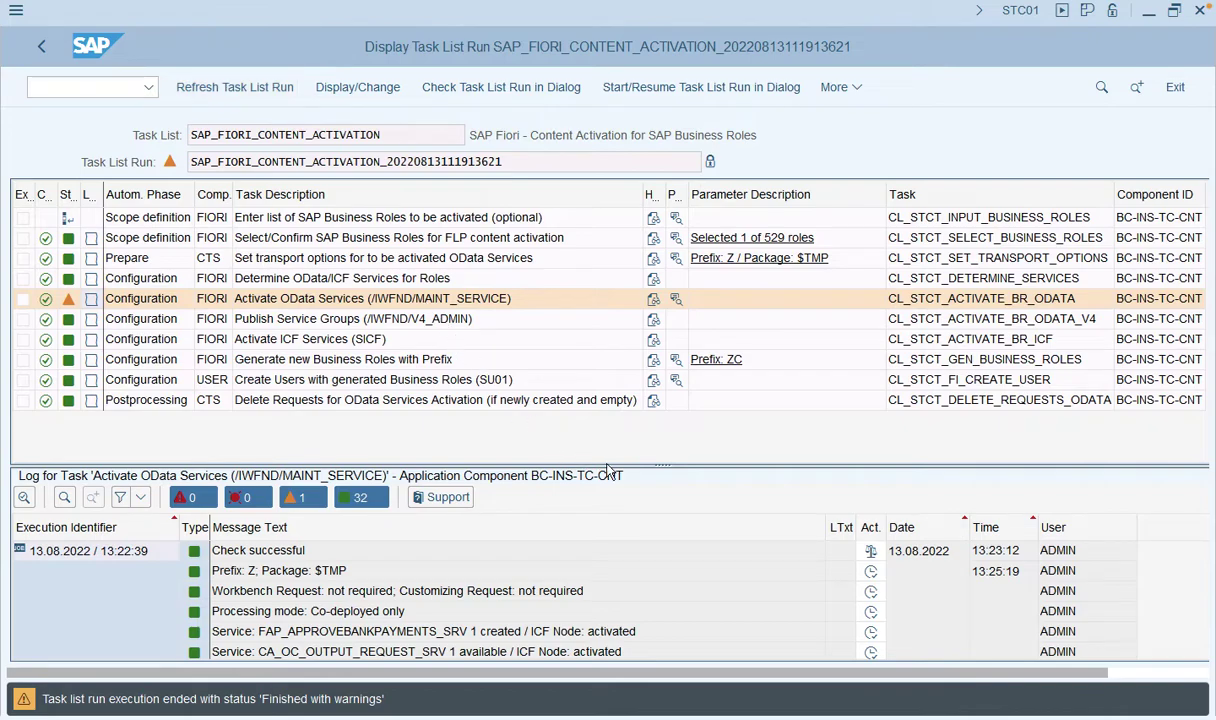
- Enlarge the Activate OData Services log, hide its warning messages and examine the successful service activation entries
drag(660, 464, 667, 425)
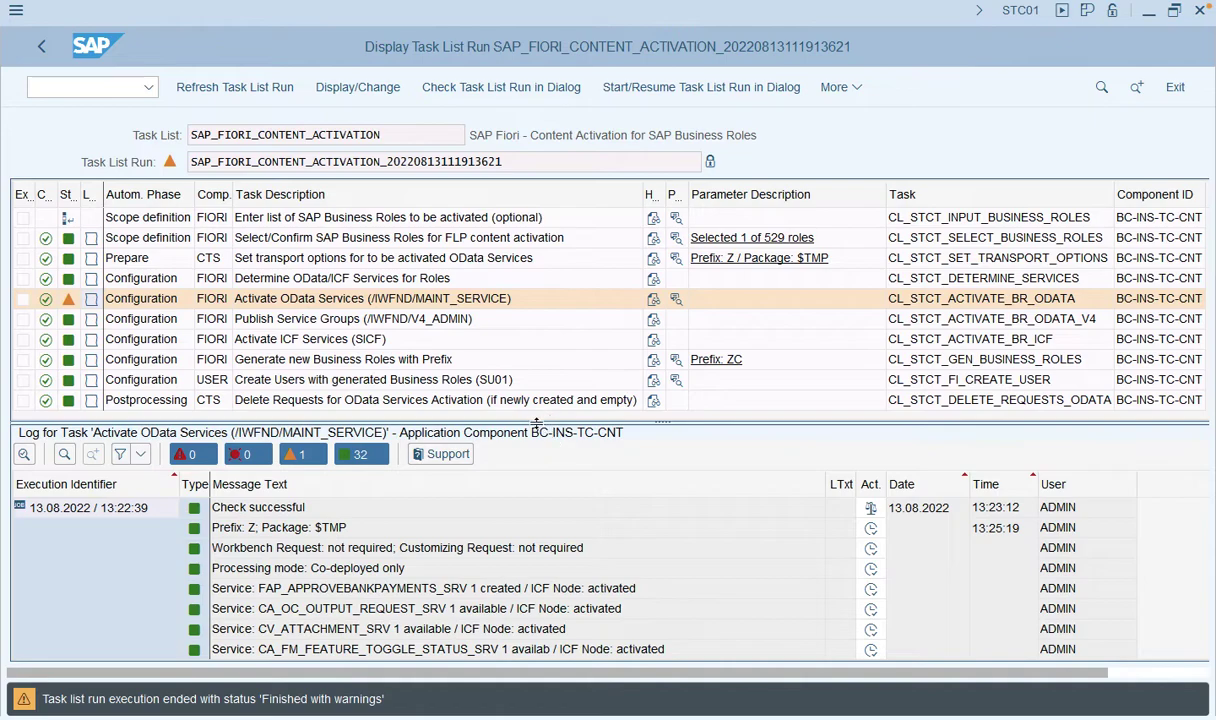
click(370, 456)
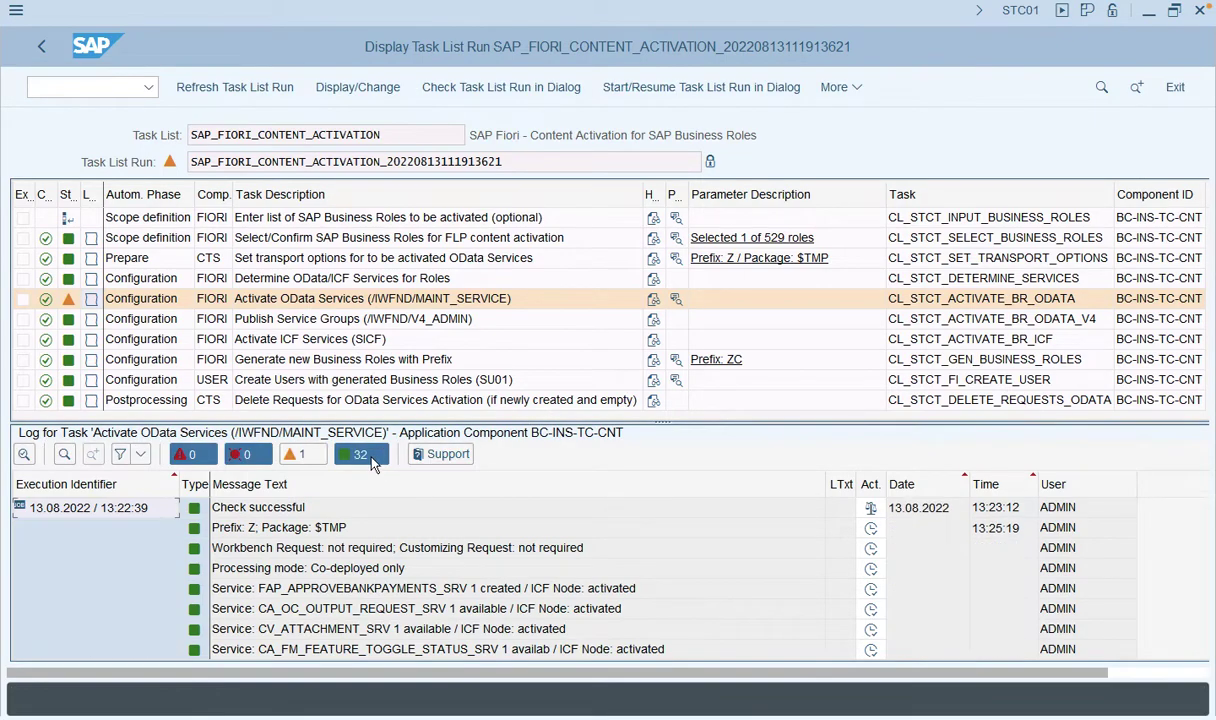
click(368, 456)
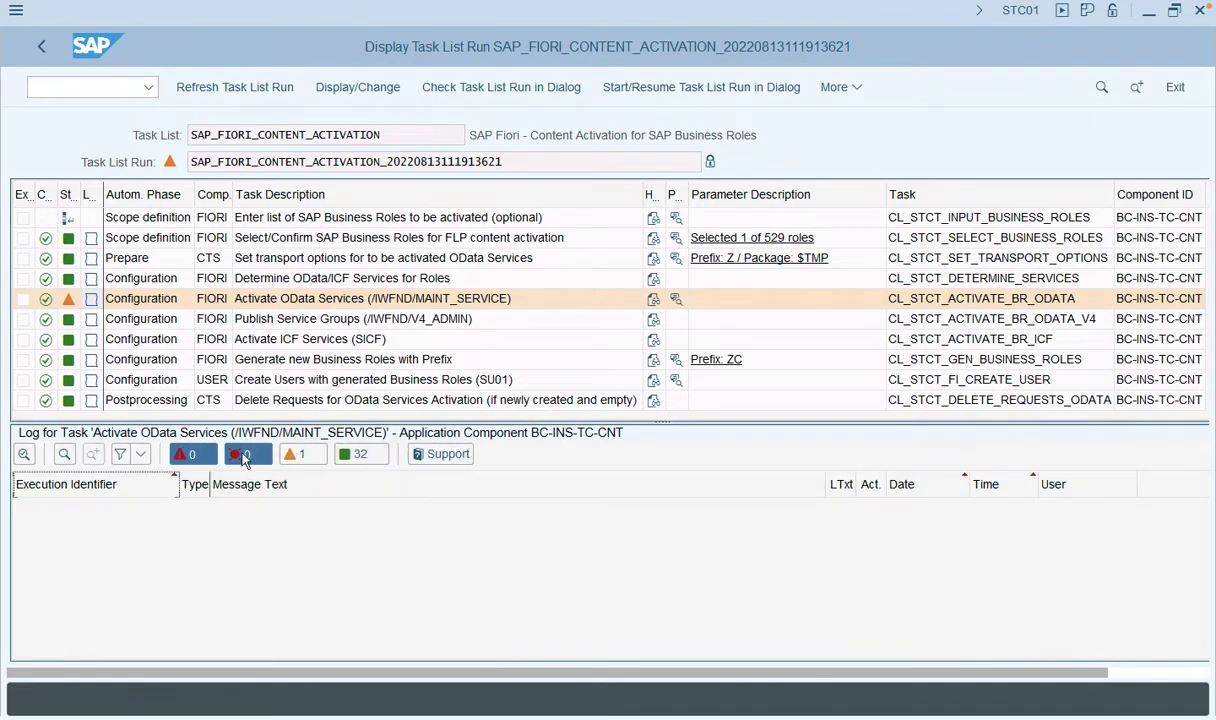
click(370, 456)
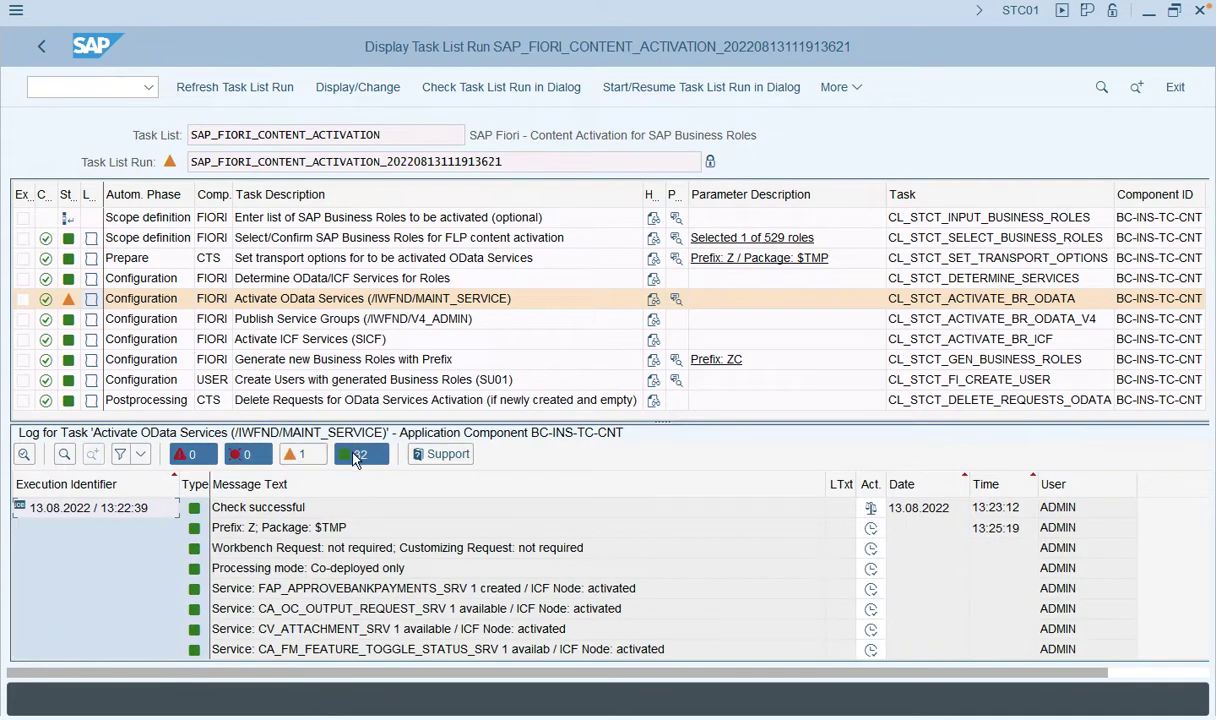
scroll(352, 525, down, 2)
scroll(352, 525, down, 6)
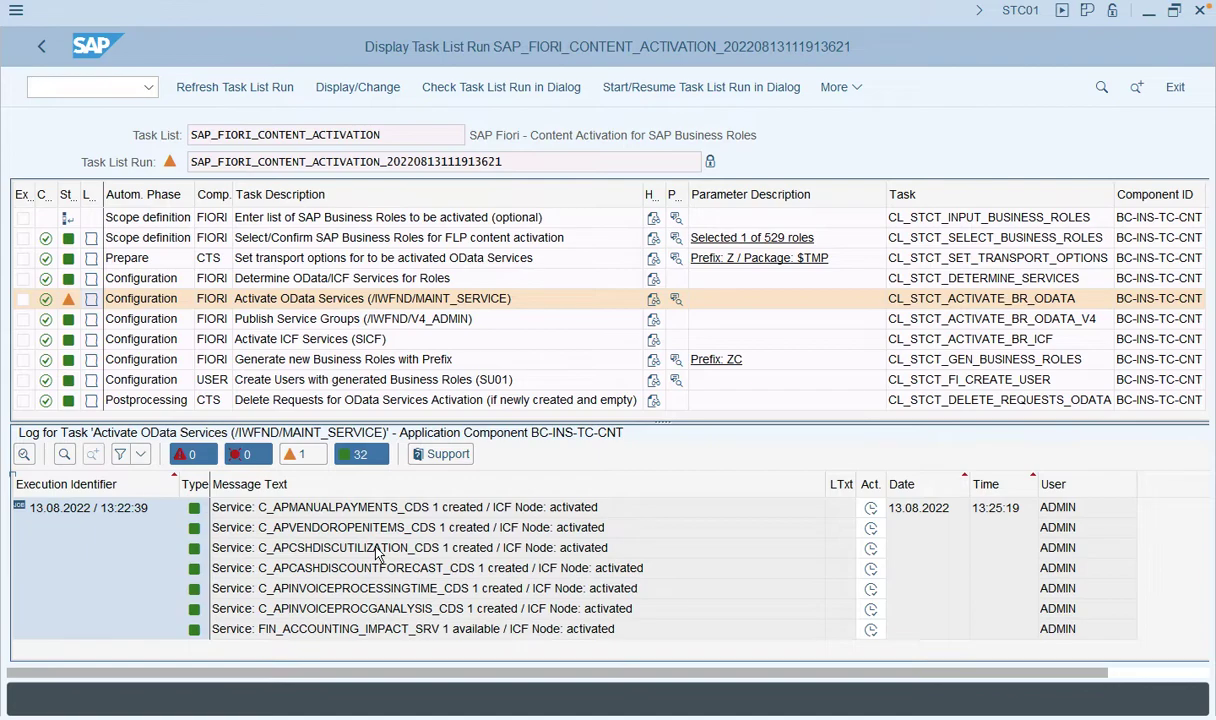
scroll(378, 555, up, 4)
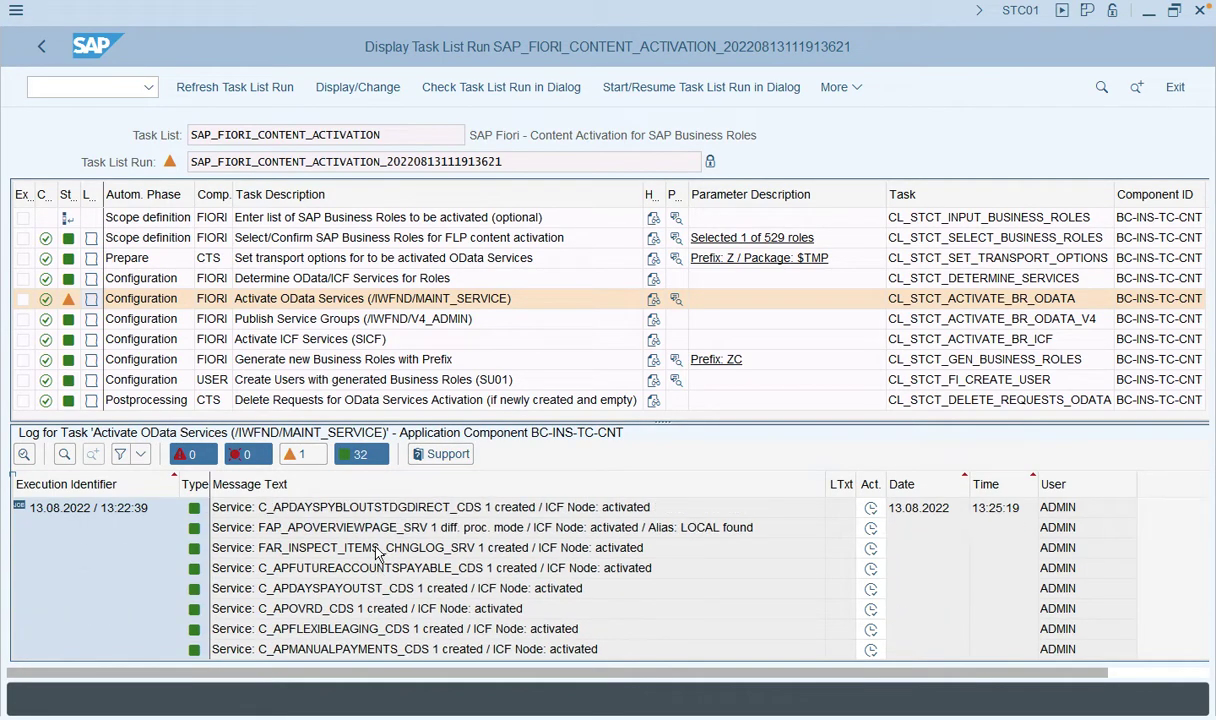
scroll(378, 555, up, 4)
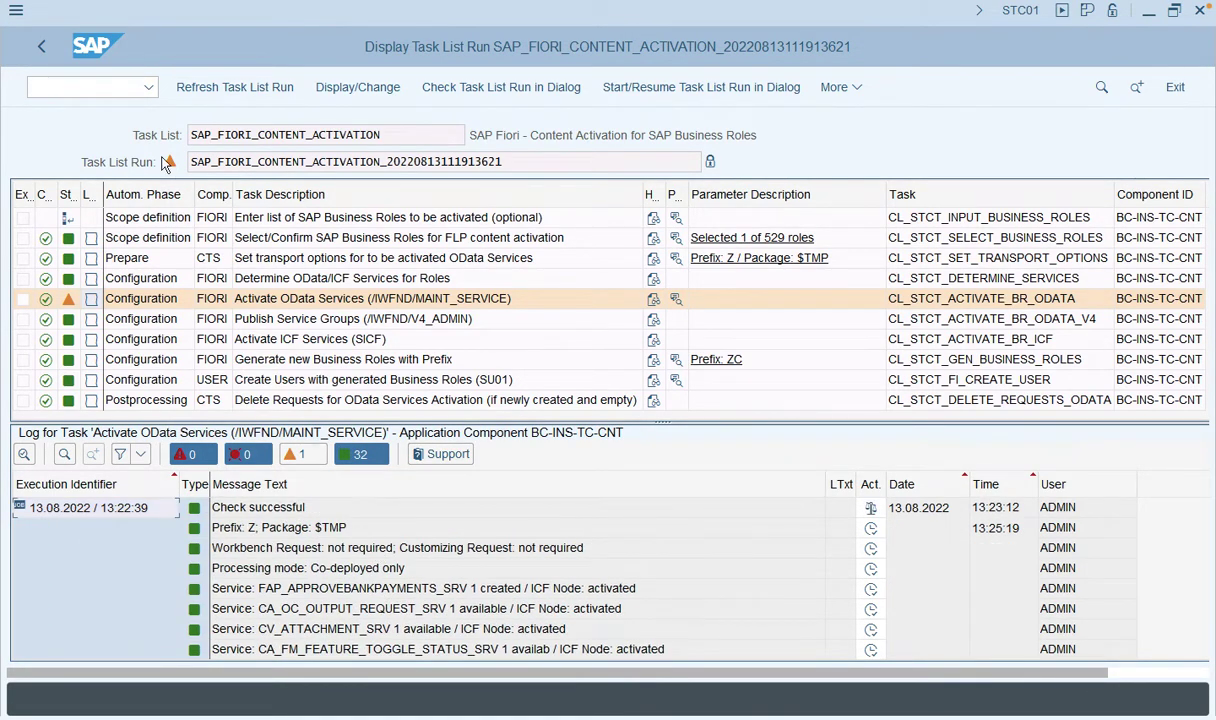
- Open user maintenance with transaction SU01, search for users matching T*AP* and select the T72_APMA user
click(83, 88)
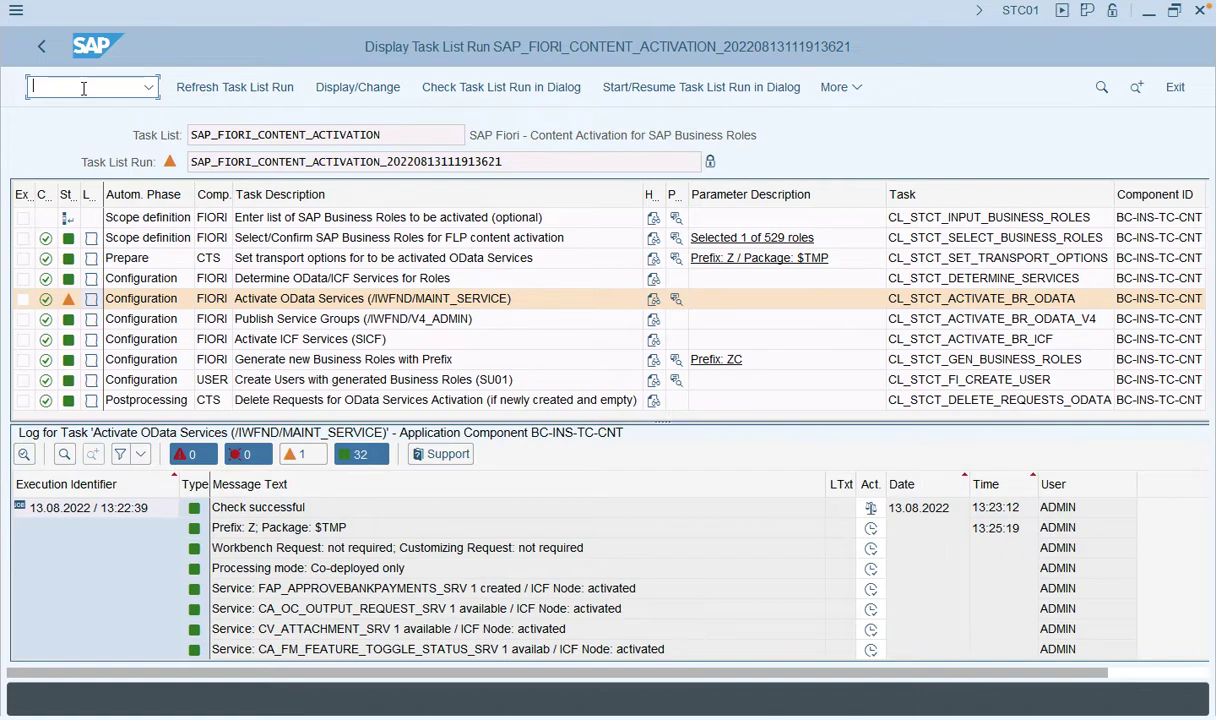
text(/nsu01)
key(Return)
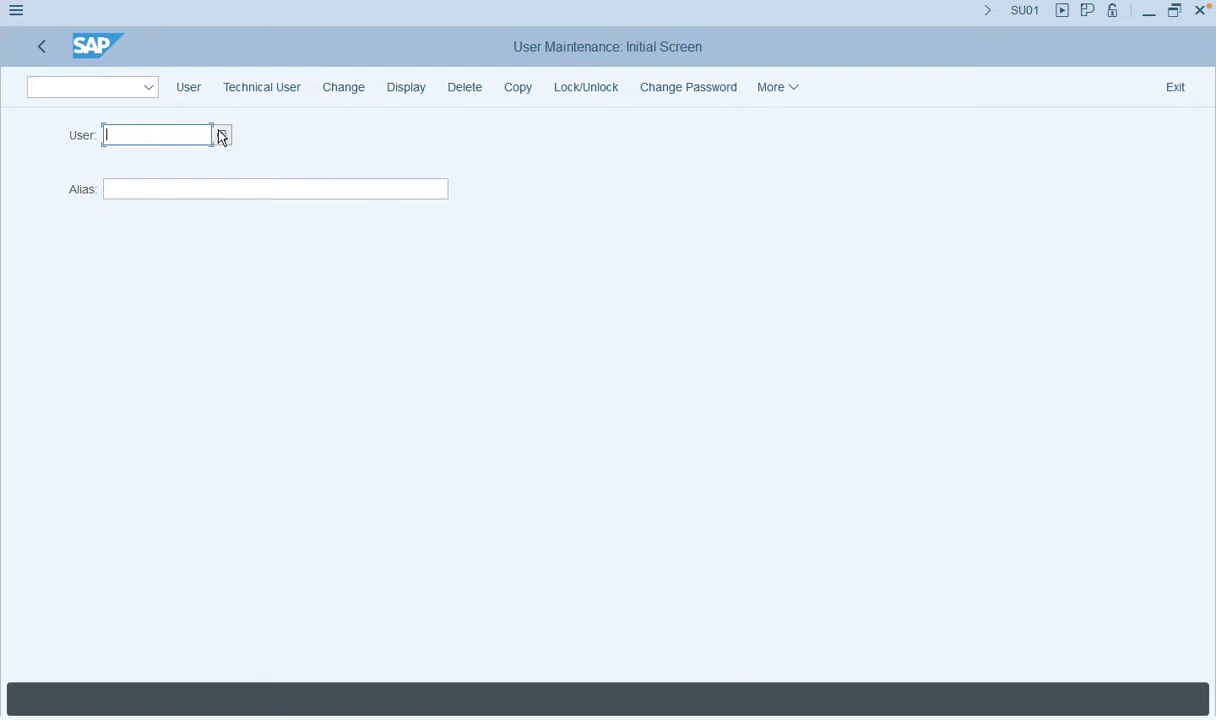
click(221, 135)
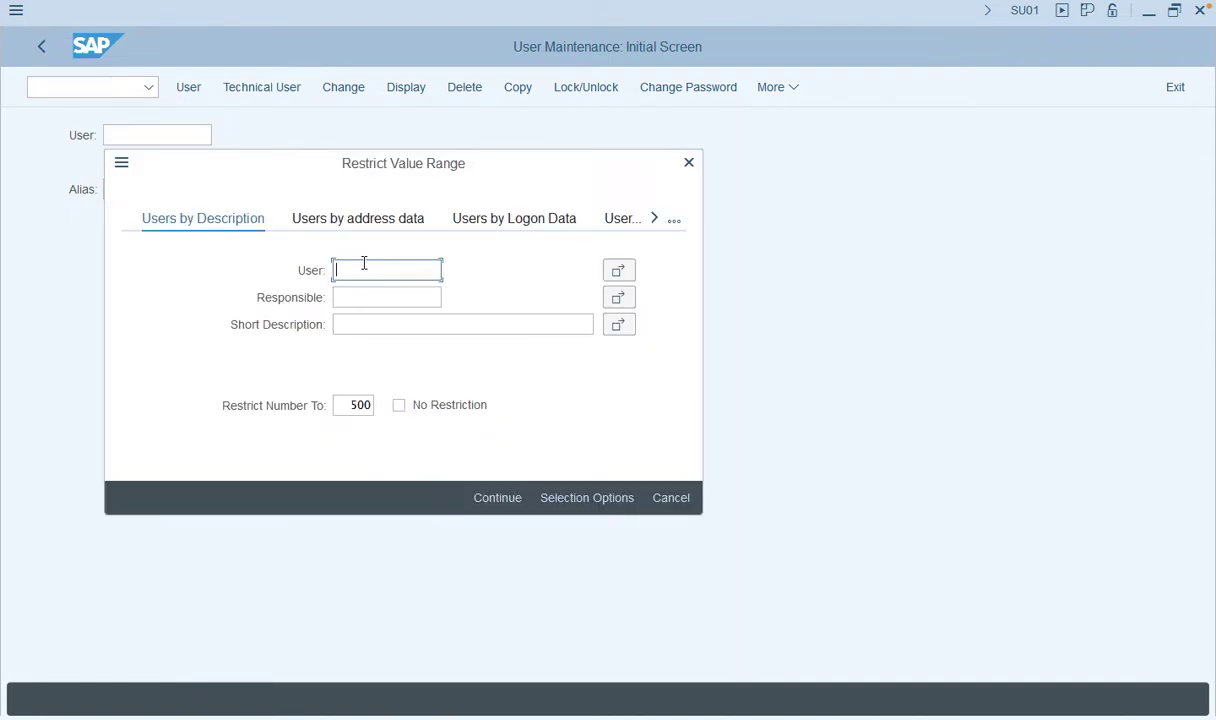
text(T*A*)
key(BackSpace)
text(P*)
key(Return)
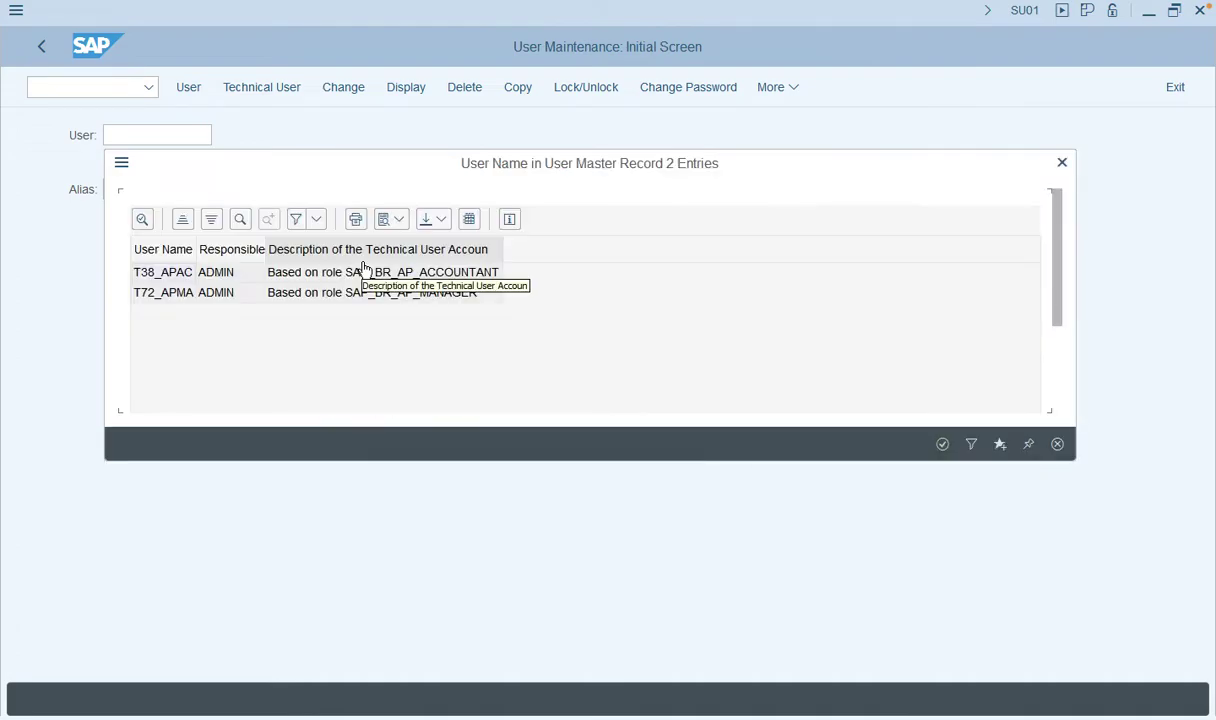
double_click(162, 296)
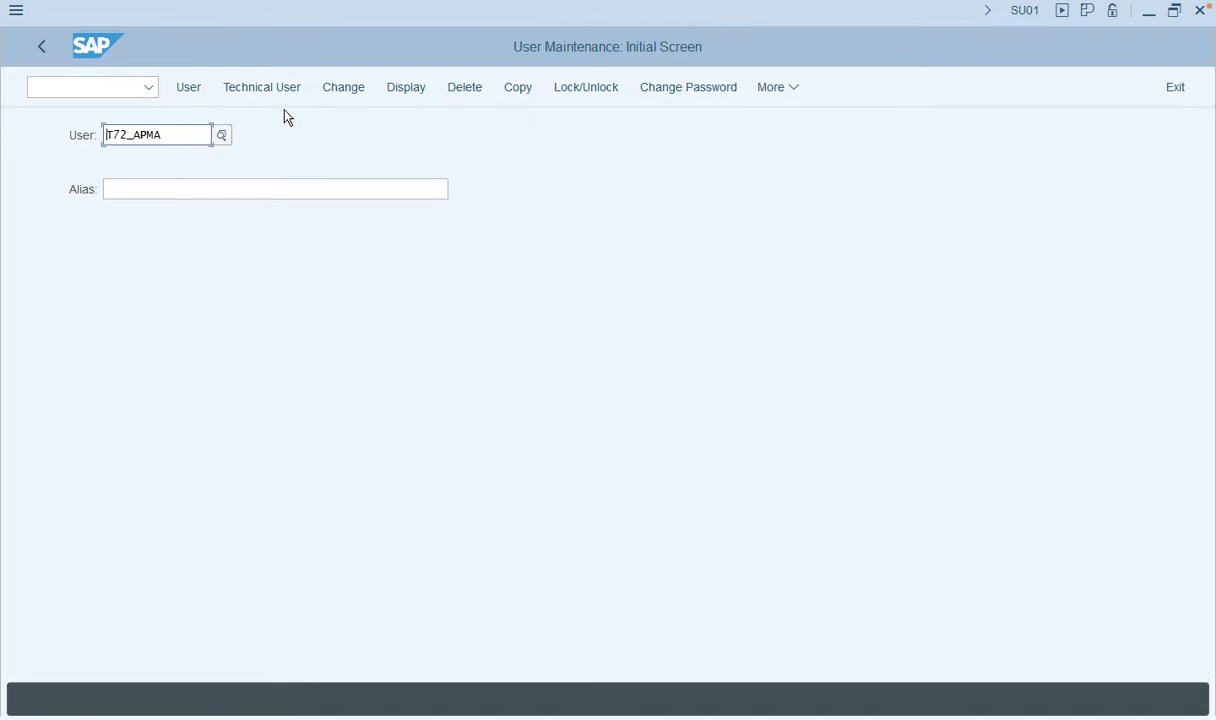
- Display the selected user's record and examine its last name, role assignments and user ID
click(400, 89)
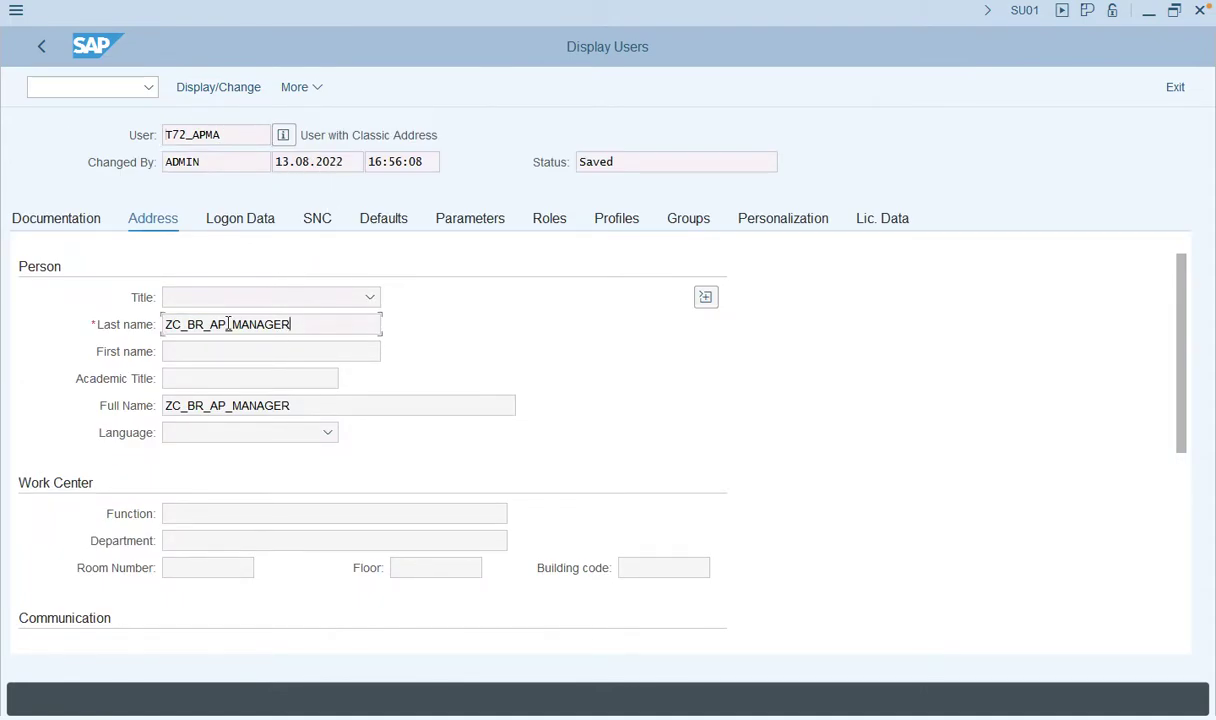
drag(312, 324, 141, 323)
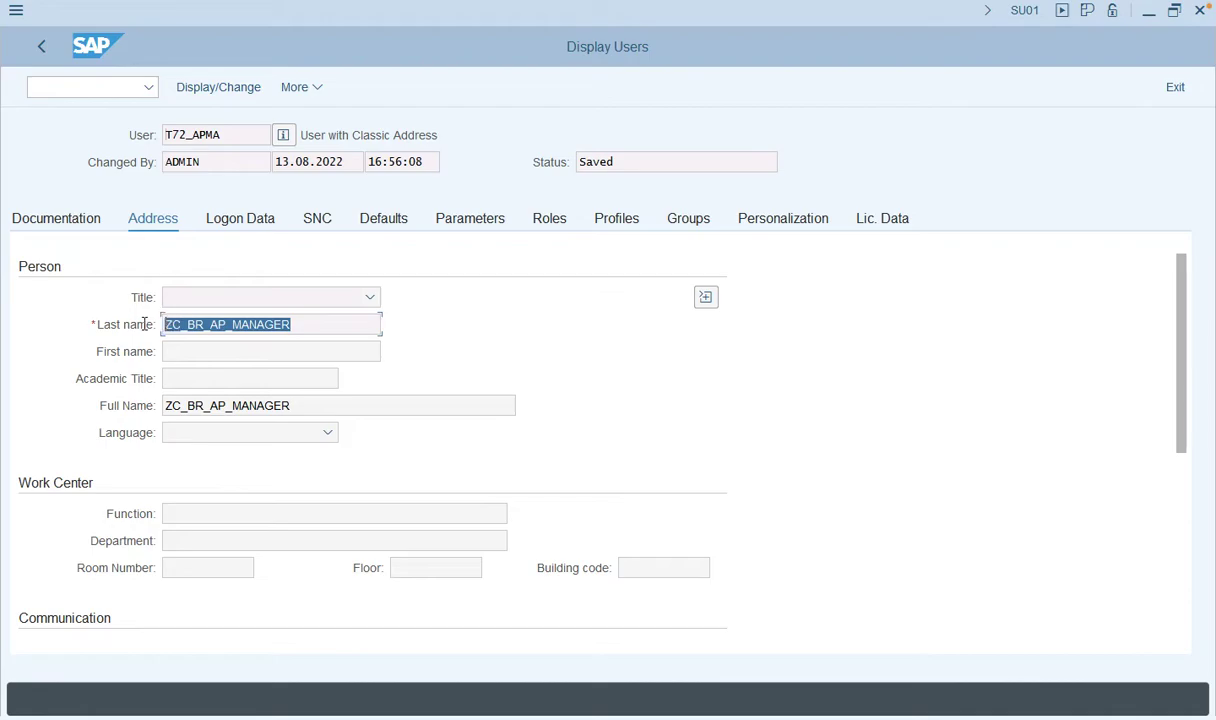
click(549, 220)
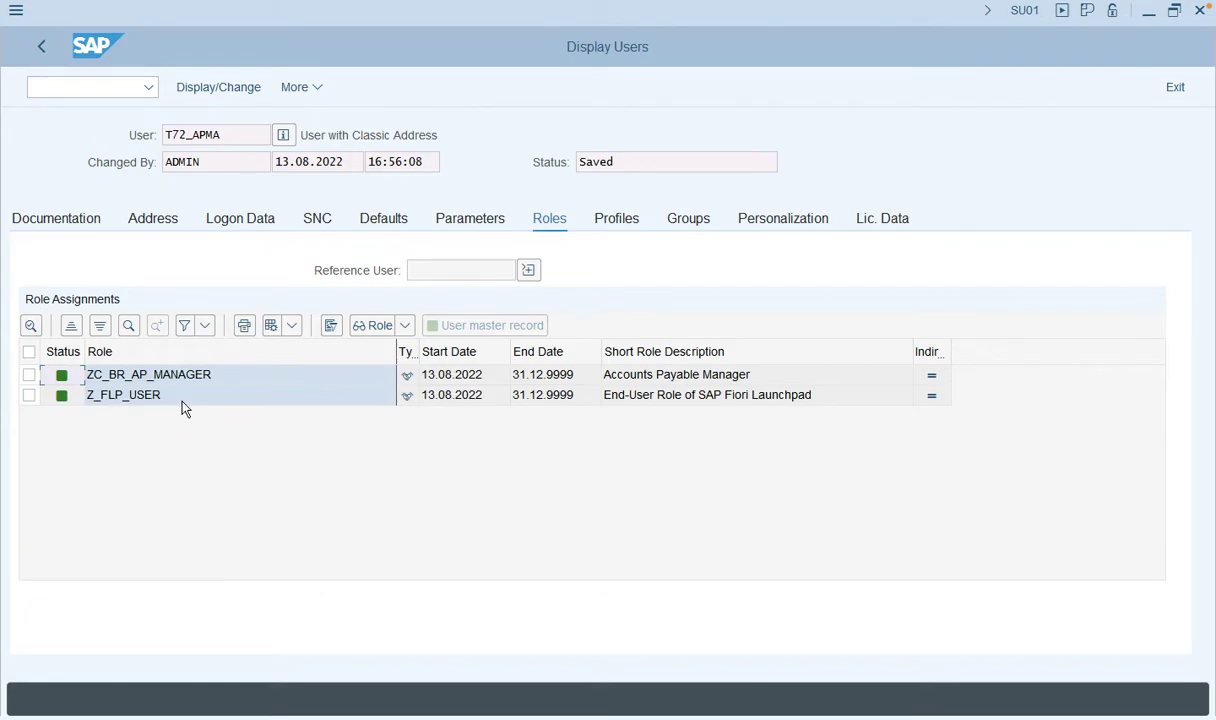
drag(238, 136, 149, 135)
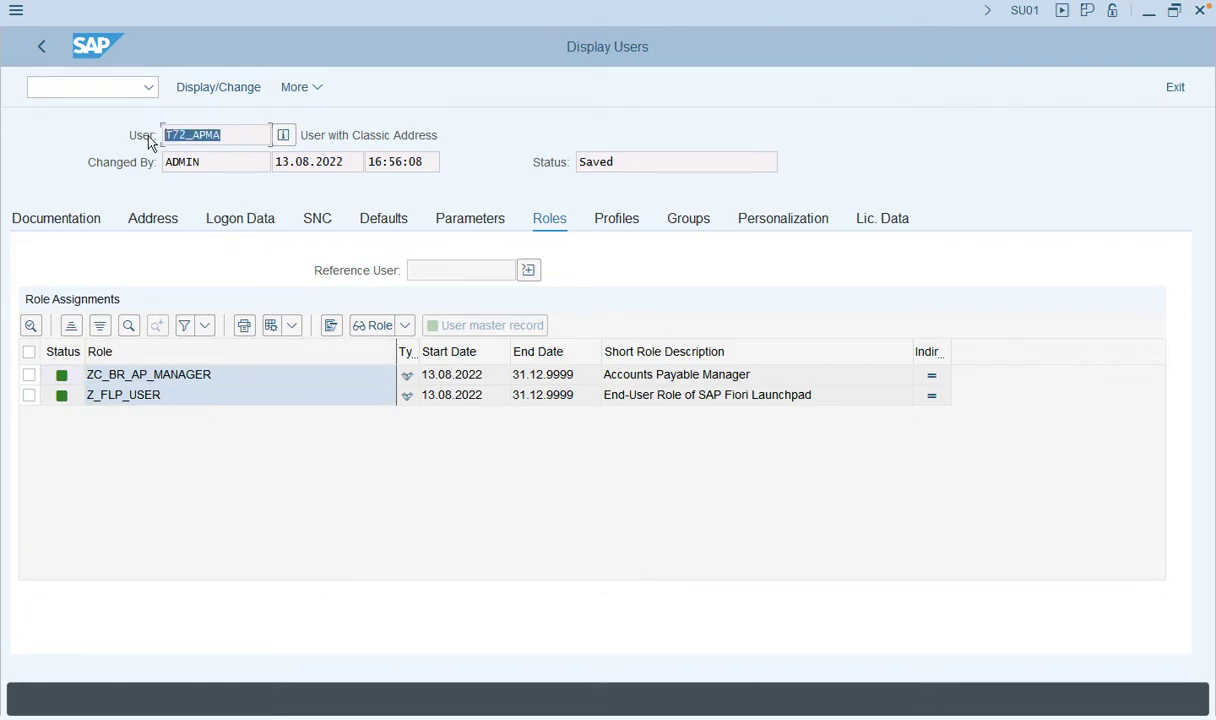
click(148, 141)
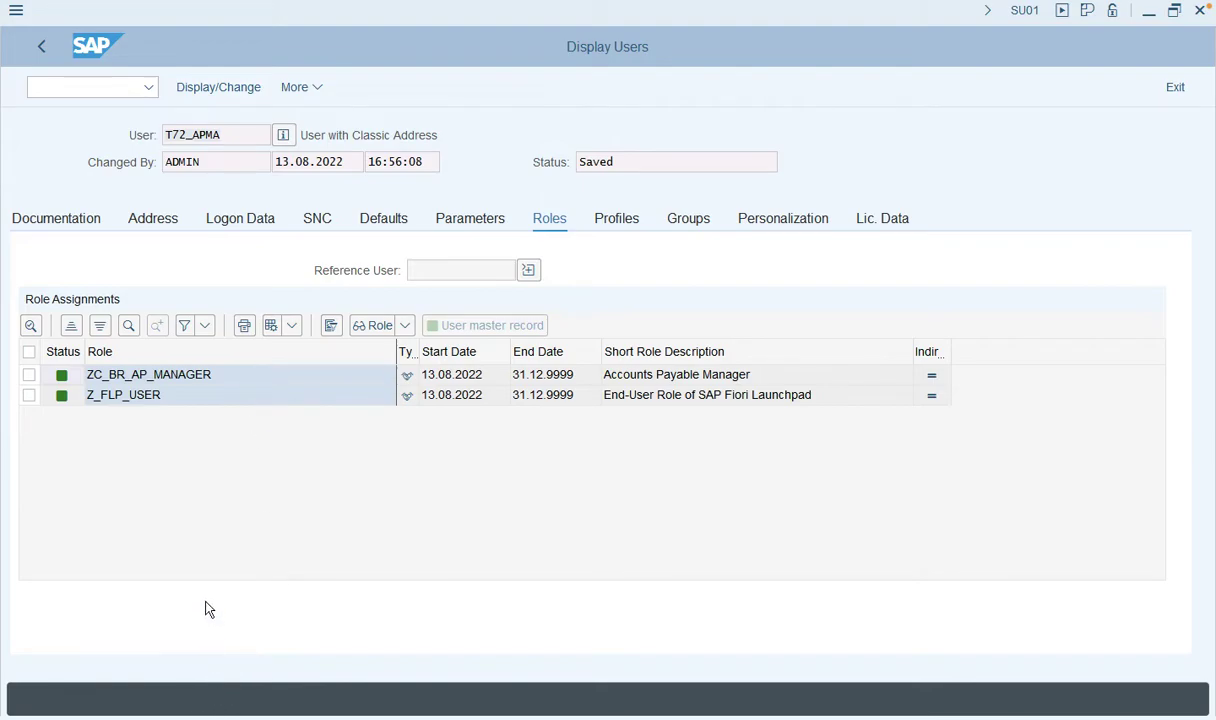
- Switch to Chrome, maximize its window and open the Logon bookmark from the Fiori folder
mouse_move(200, 700)
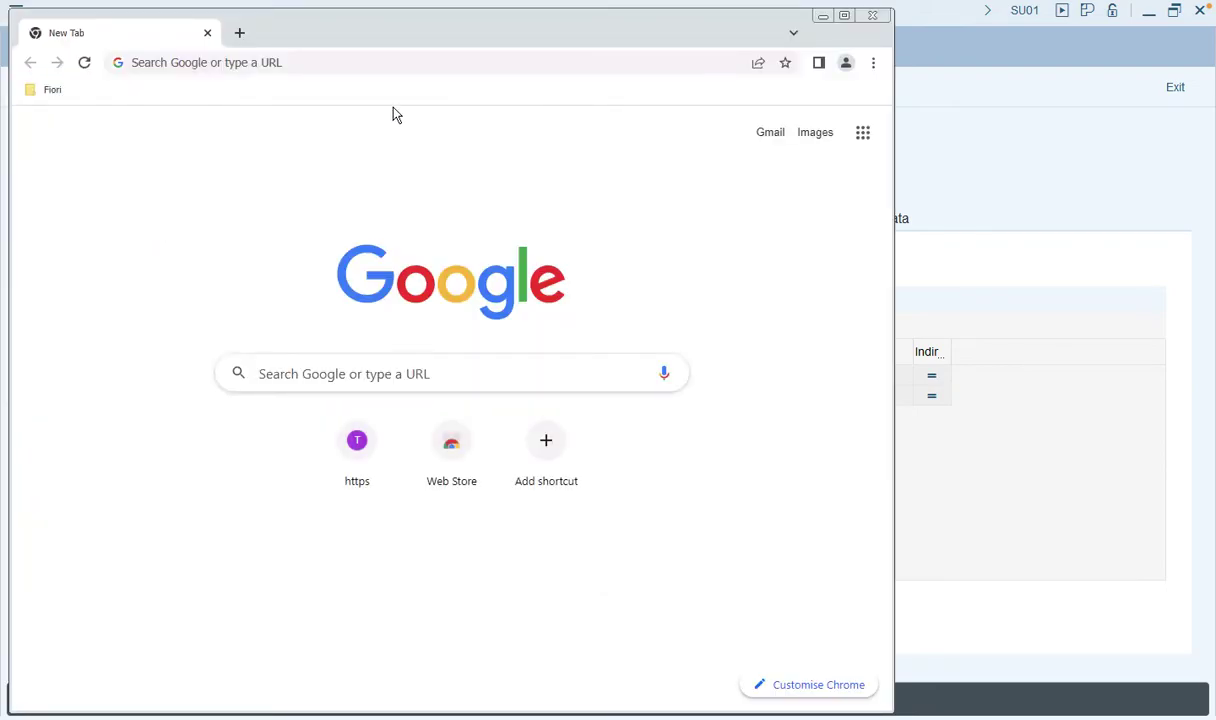
click(844, 17)
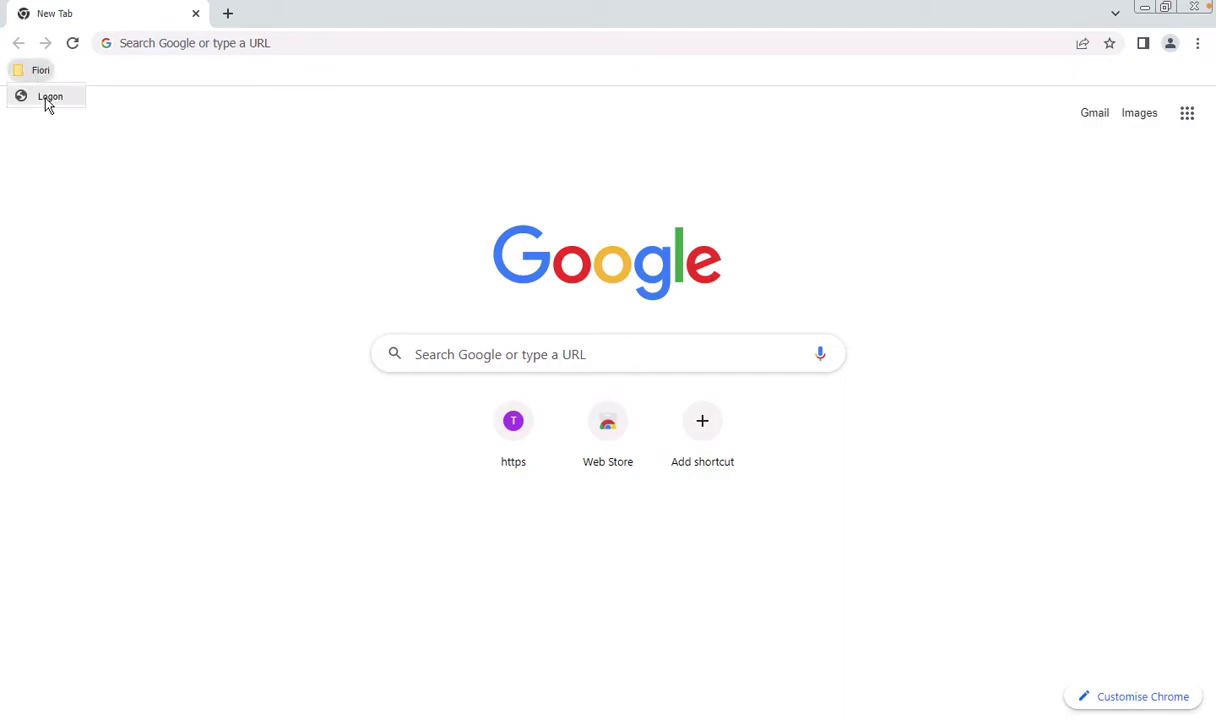
click(47, 97)
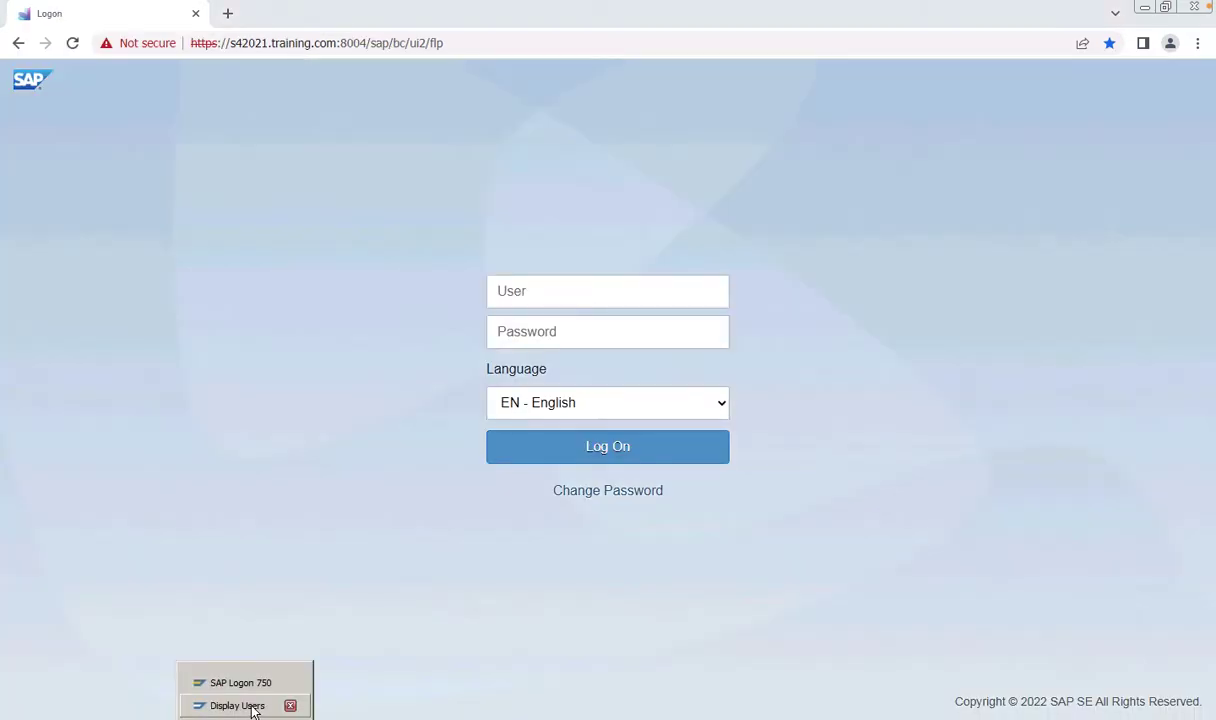
- Copy the user ID T72_APMA from the SAP GUI user record and log on to the Fiori launchpad with it and the account password
click(251, 711)
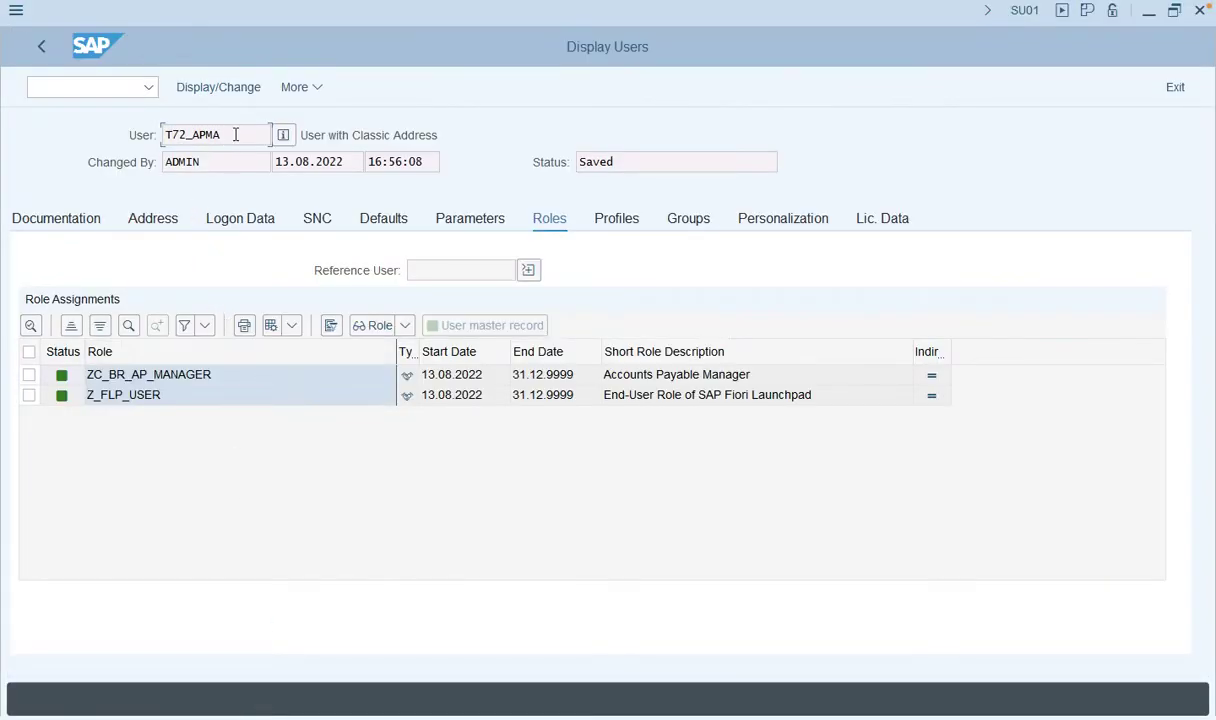
drag(236, 134, 137, 137)
key(ctrl+c)
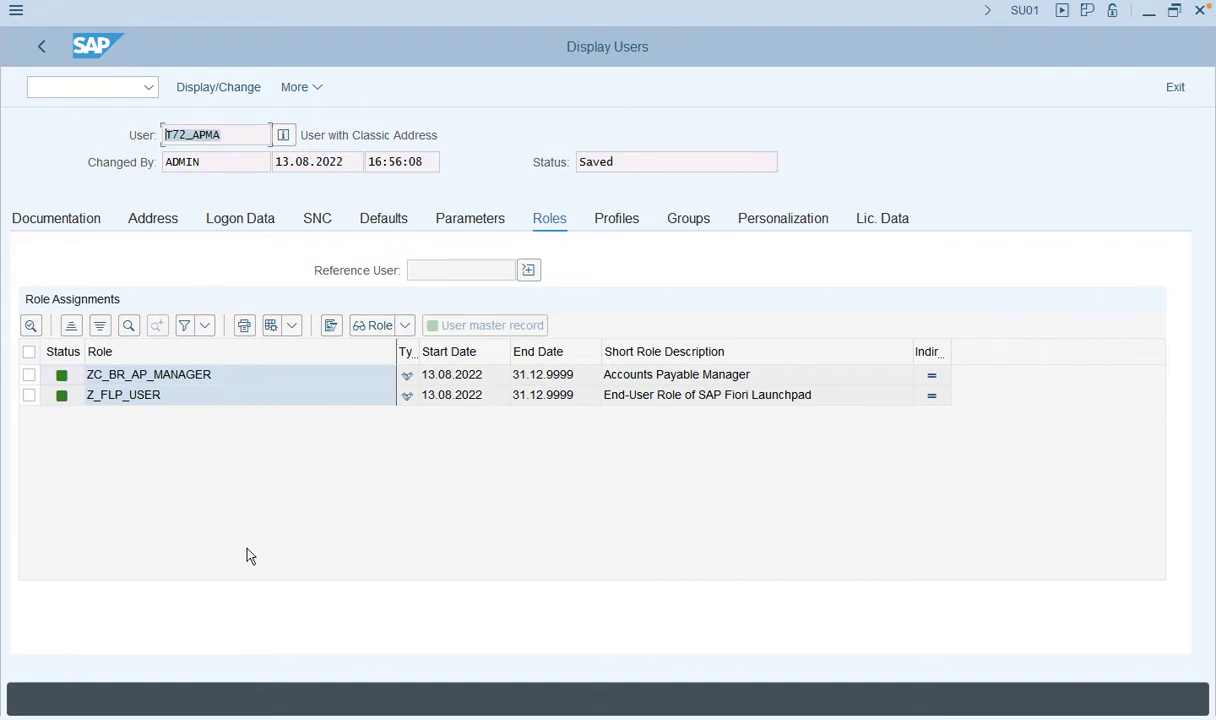
key(alt+Tab)
key(ctrl+v)
key(Tab)
text(****)
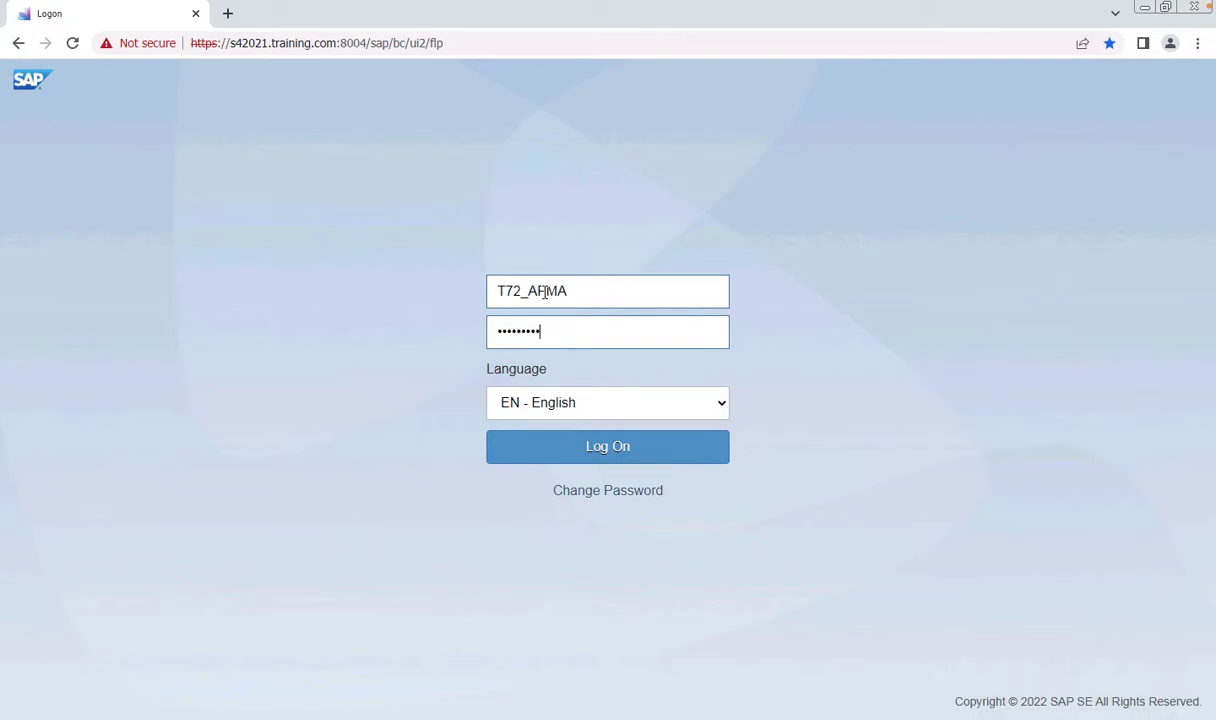
click(604, 455)
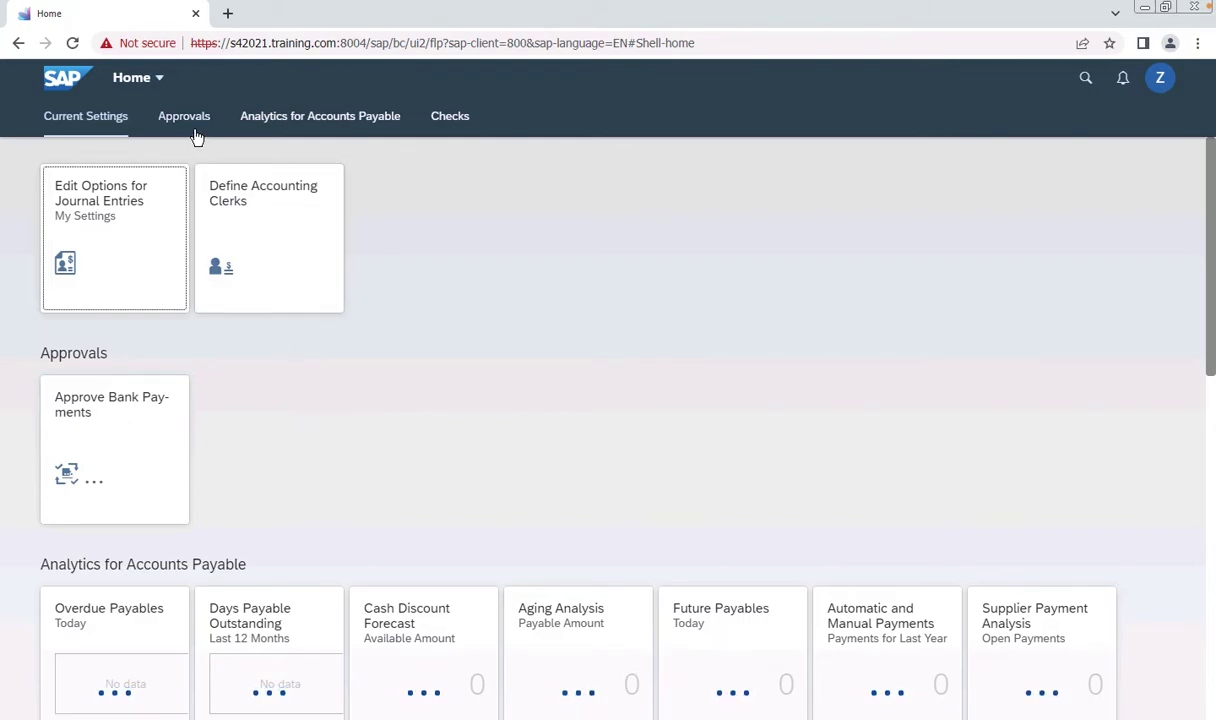
click(1159, 88)
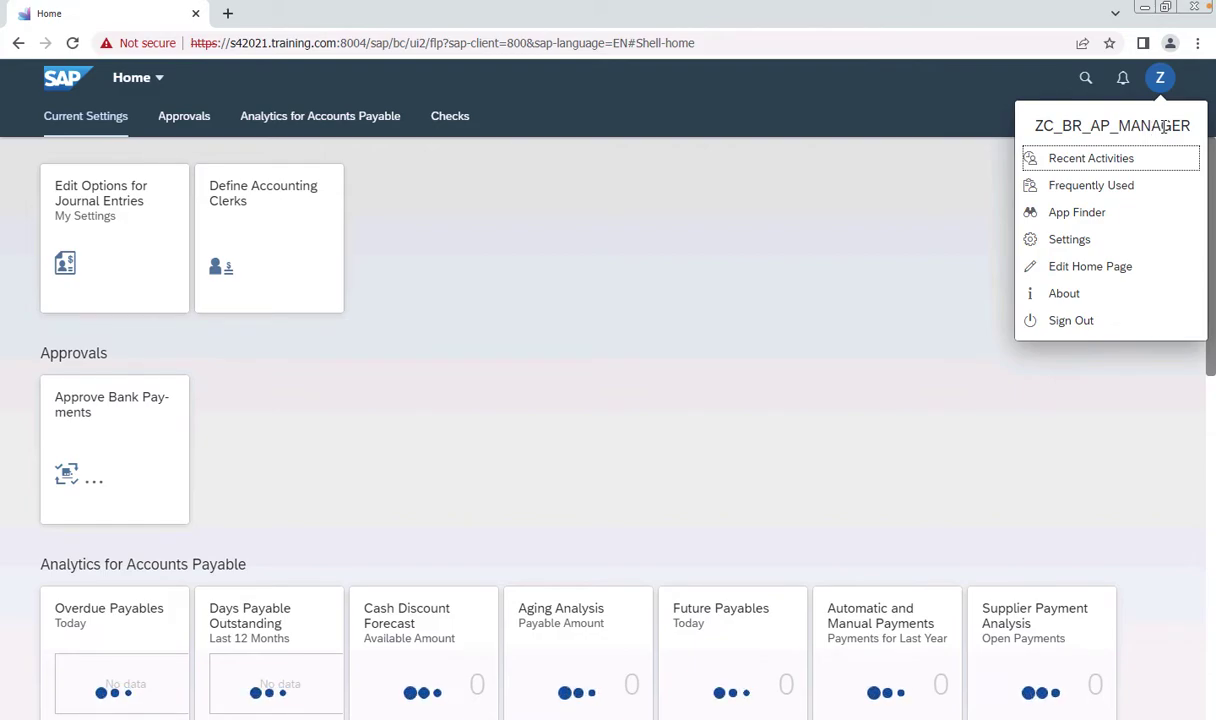
click(1064, 245)
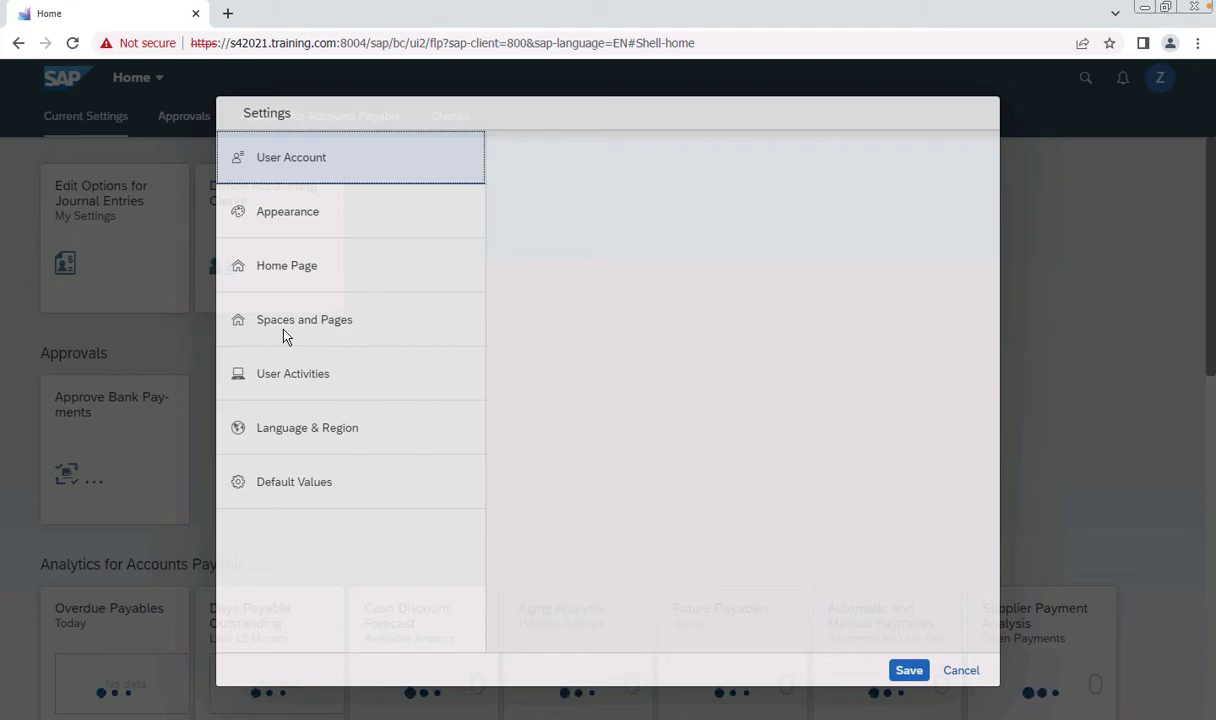
key(Escape)
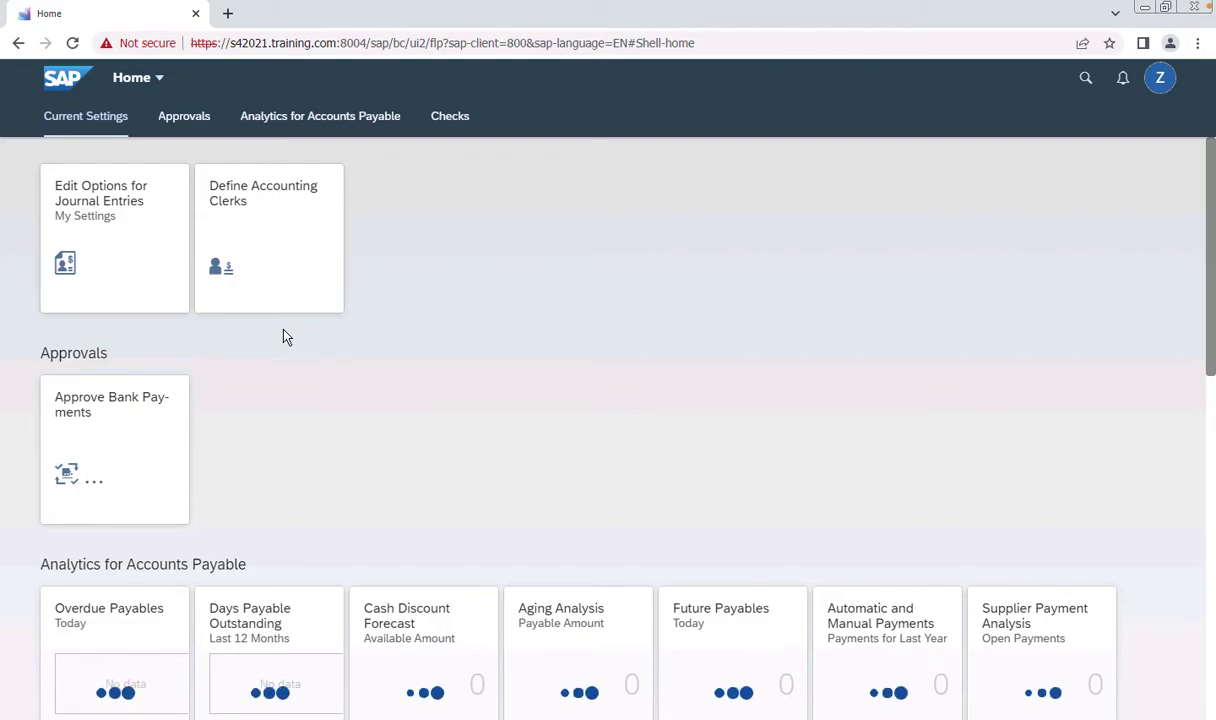
- Enable Use Spaces under Spaces and Pages in the launchpad user settings and save the change
click(1160, 80)
click(1064, 240)
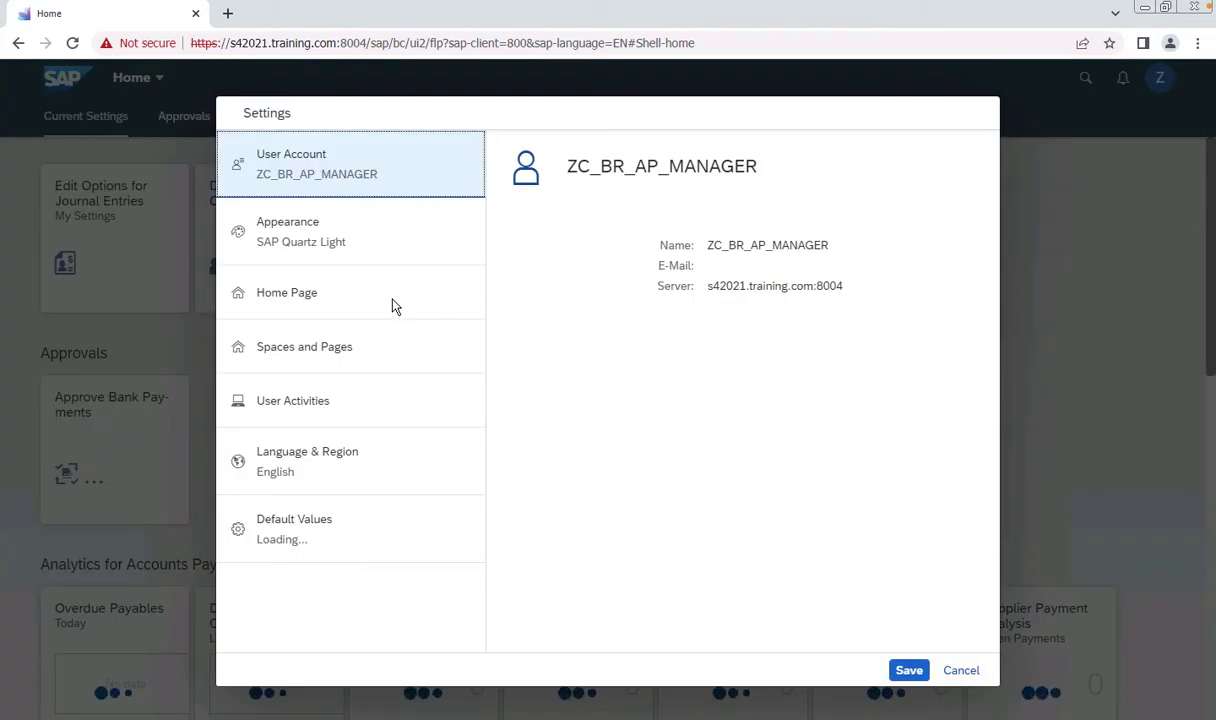
click(325, 360)
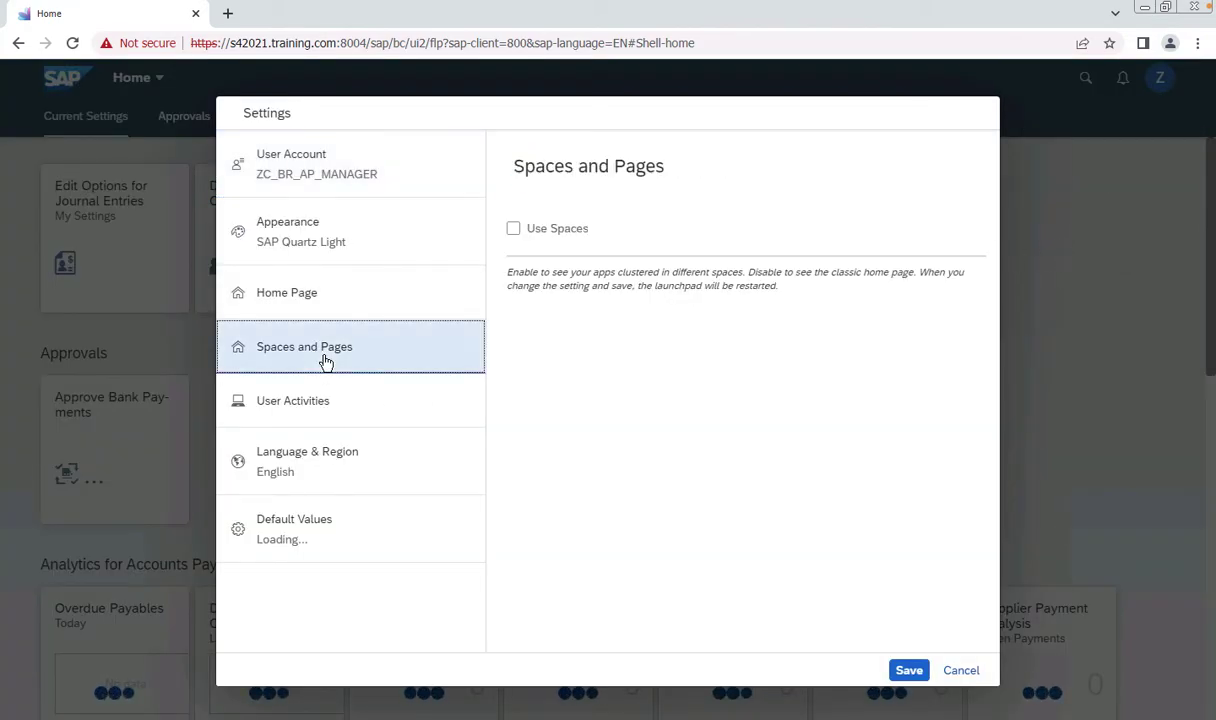
click(514, 231)
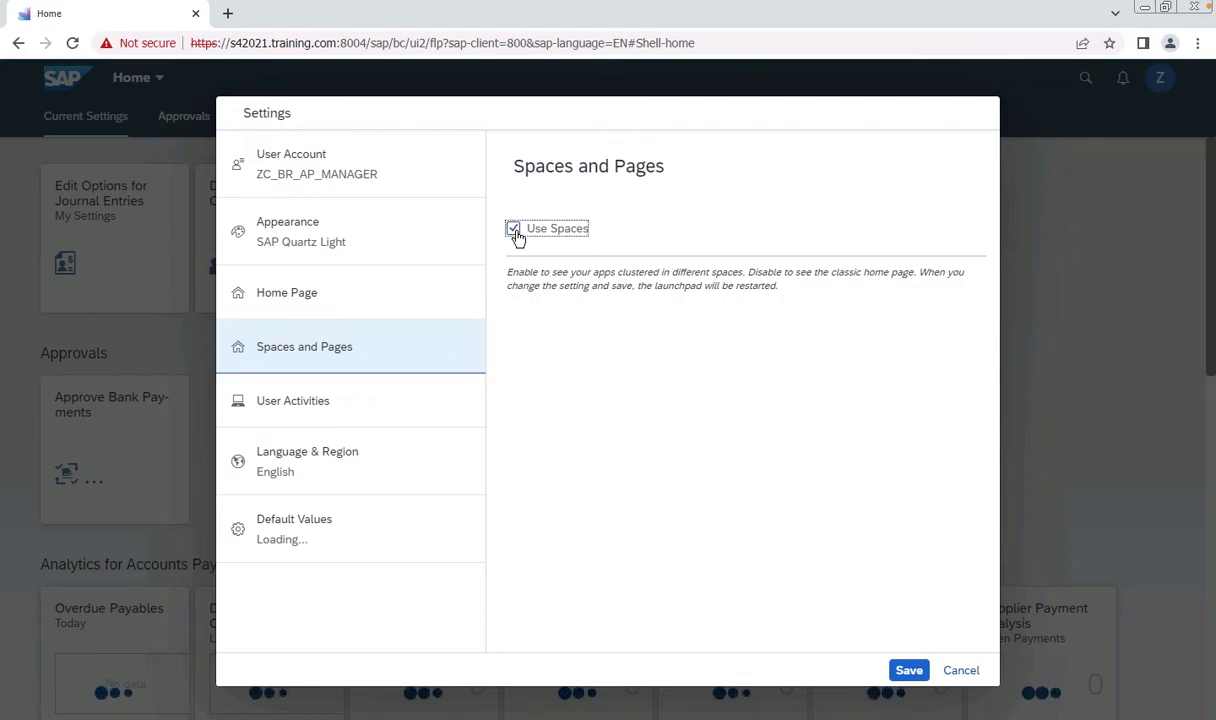
click(910, 674)
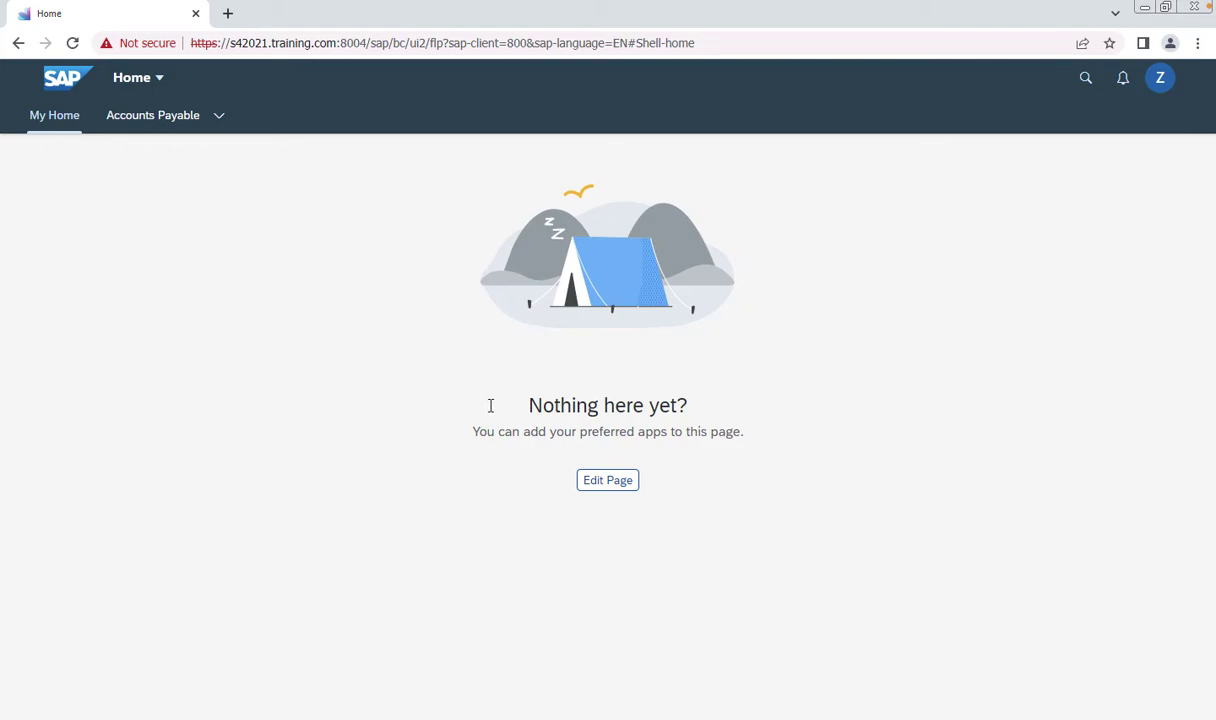
- Add the Accounts Payable Overview tile to the My Apps section of the My Home page and finish editing the page
click(607, 481)
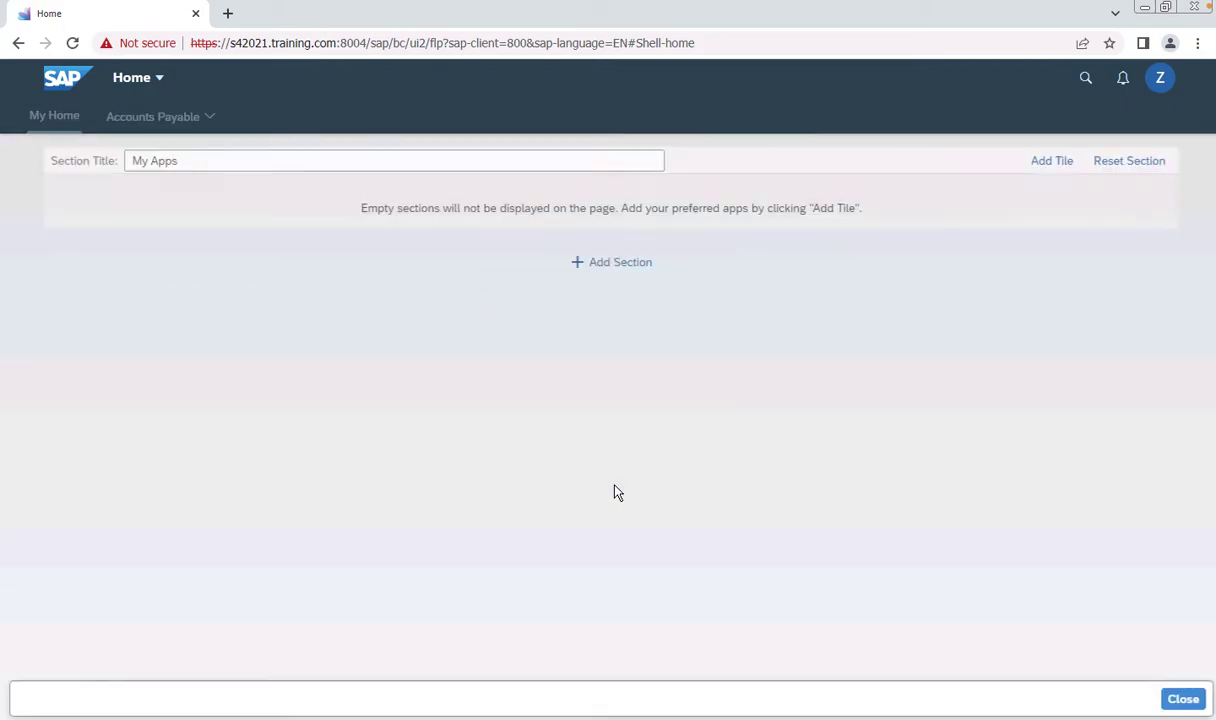
click(1047, 175)
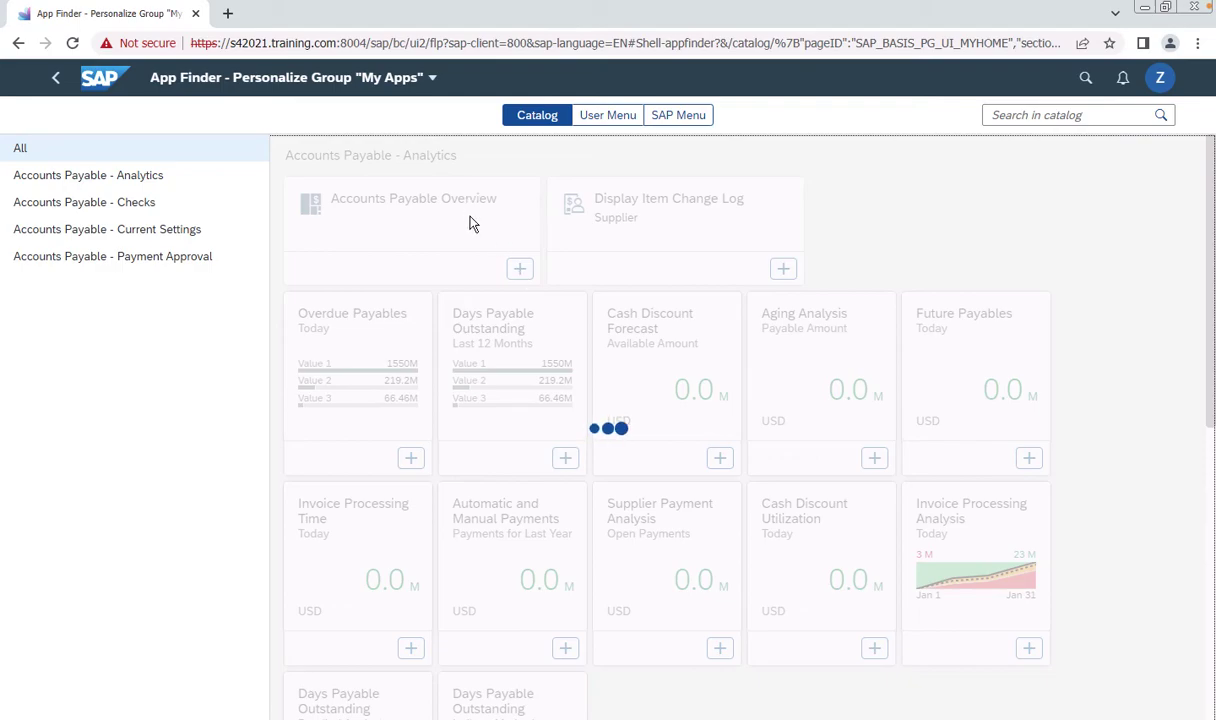
click(519, 268)
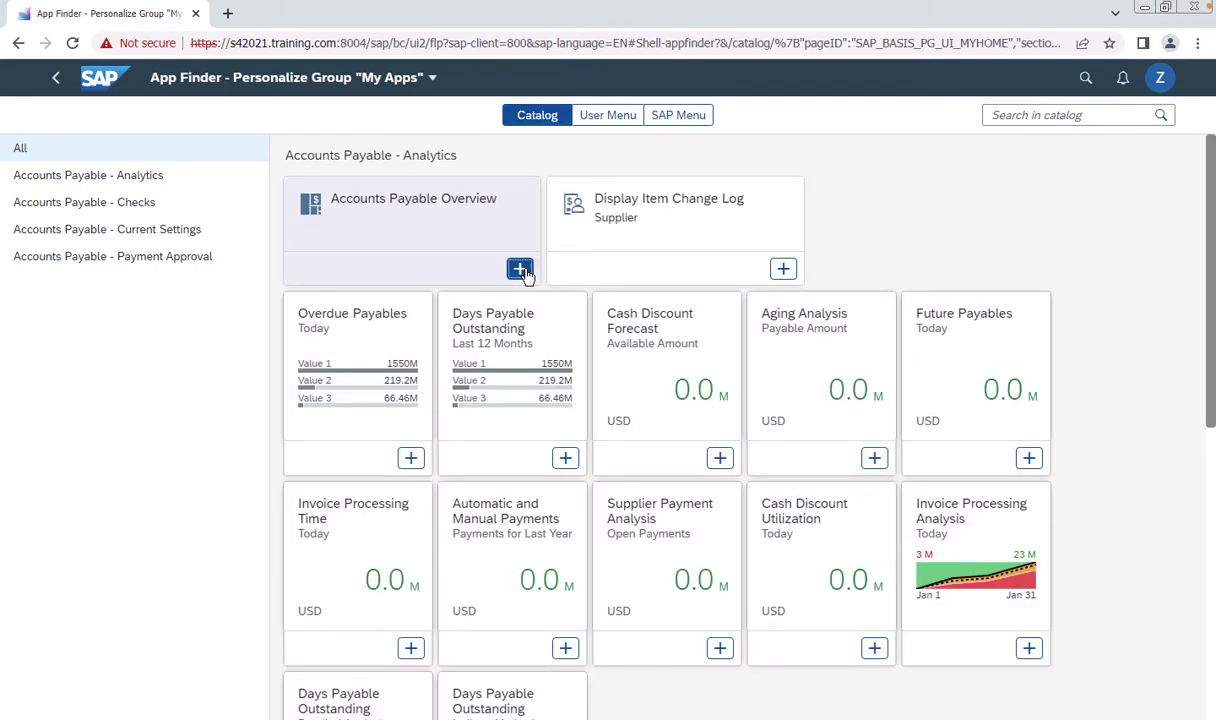
click(57, 78)
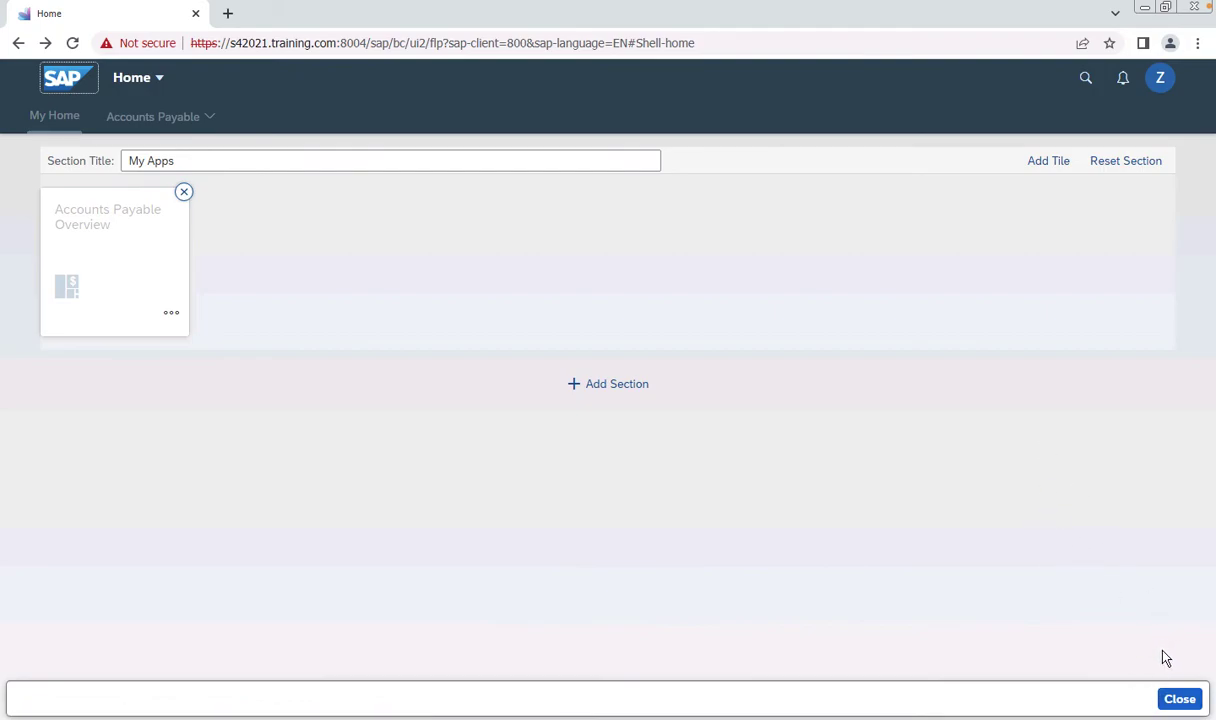
click(1180, 701)
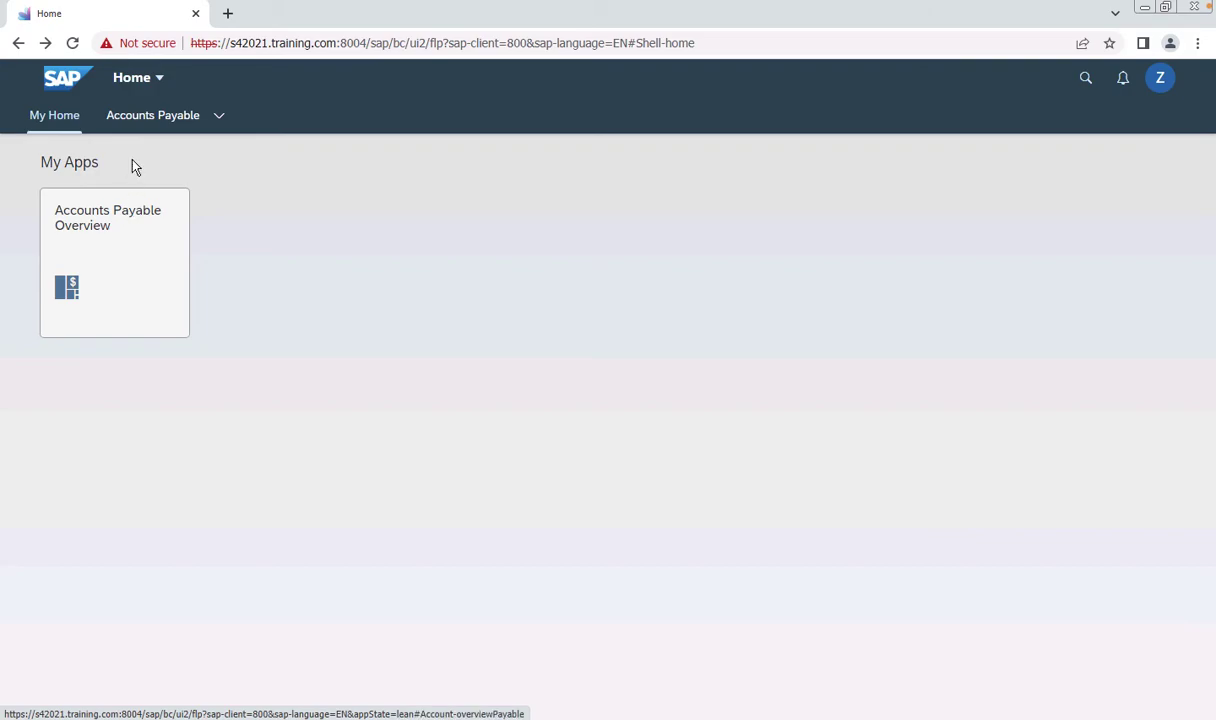
- Open the Payments page of the Accounts Payable space to view its apps
click(153, 118)
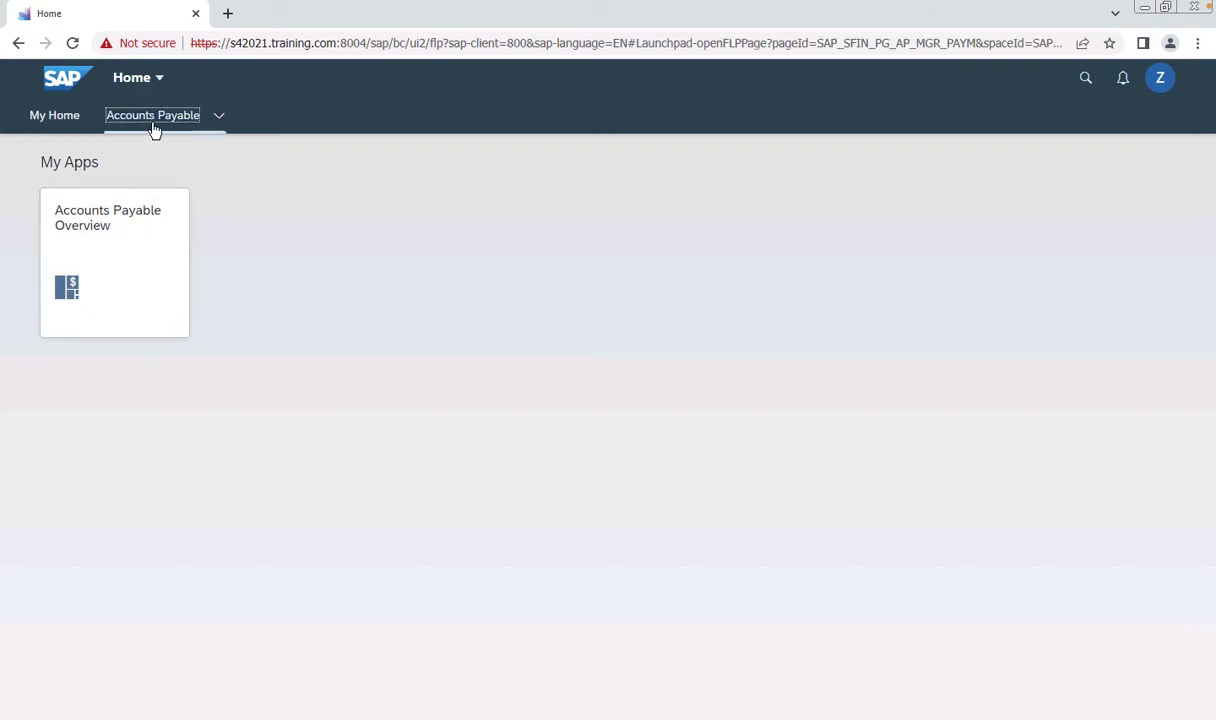
click(218, 117)
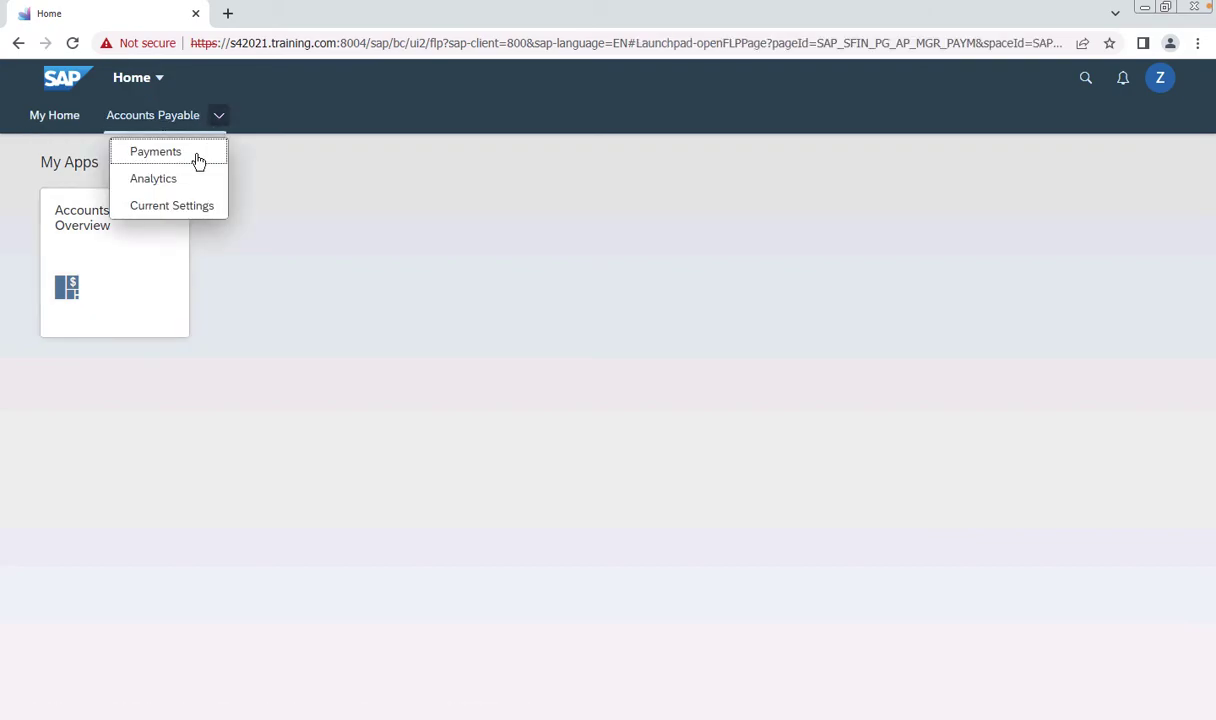
click(195, 160)
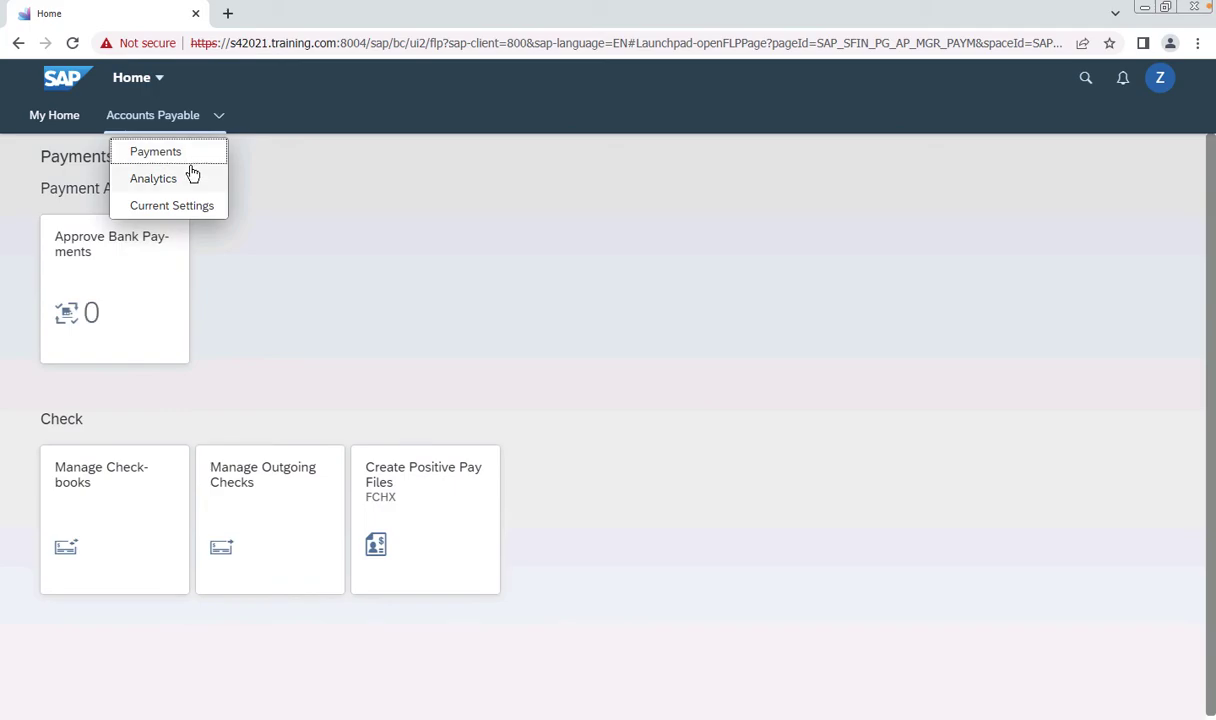